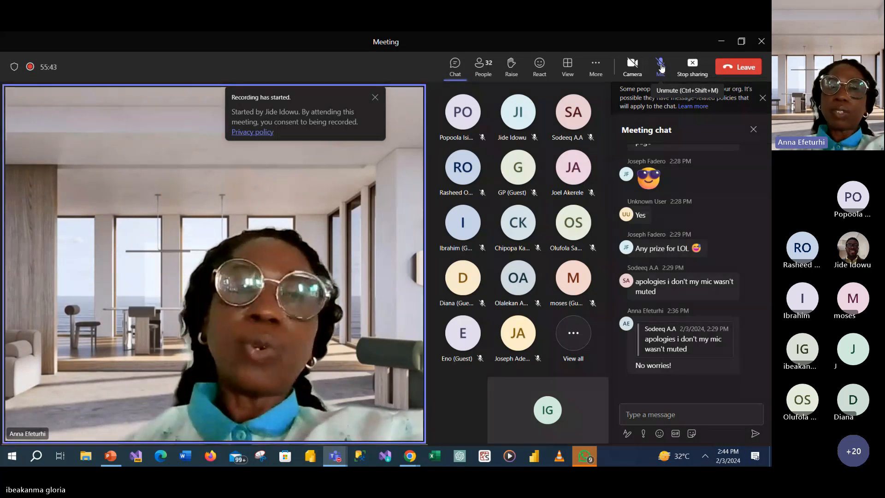
# Unmute the microphone and leave the side panel showing the participants list instead of chat
pyautogui.click(661, 68)
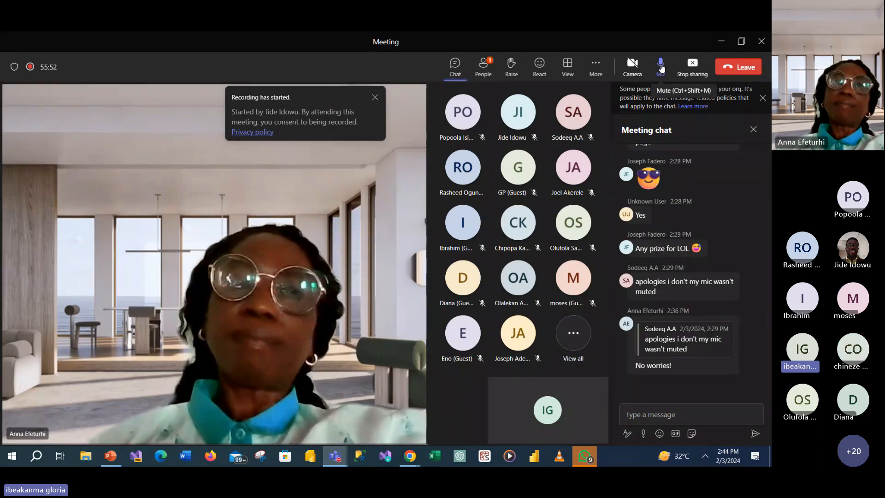
pyautogui.click(490, 65)
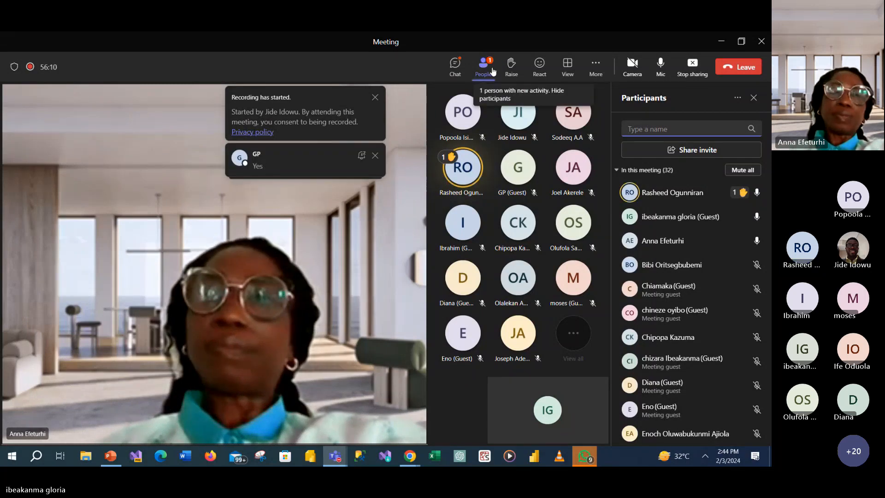
pyautogui.click(493, 70)
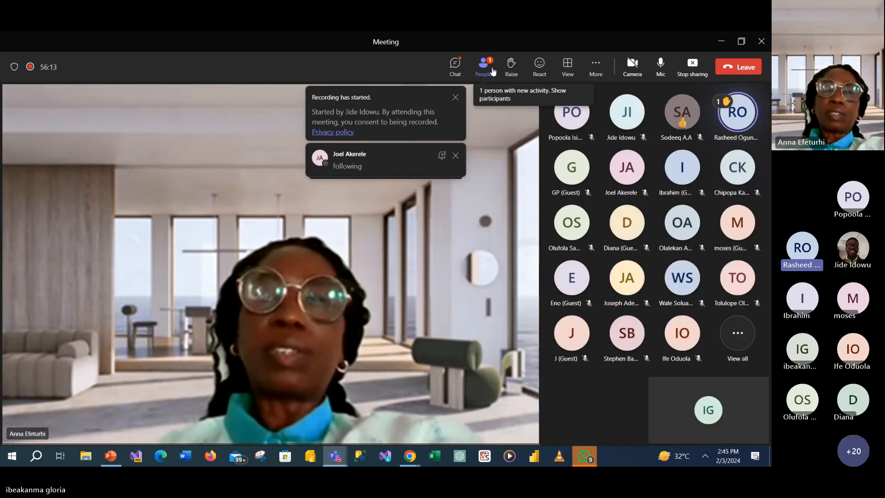
pyautogui.click(455, 69)
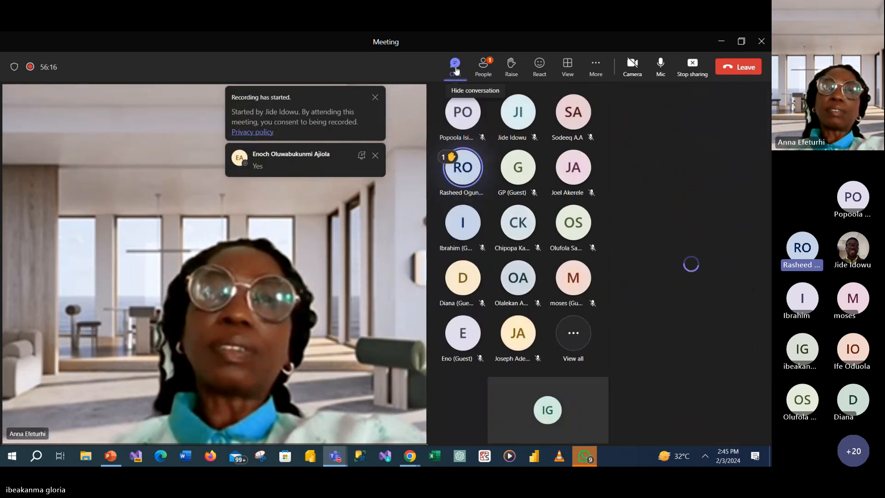
pyautogui.click(482, 70)
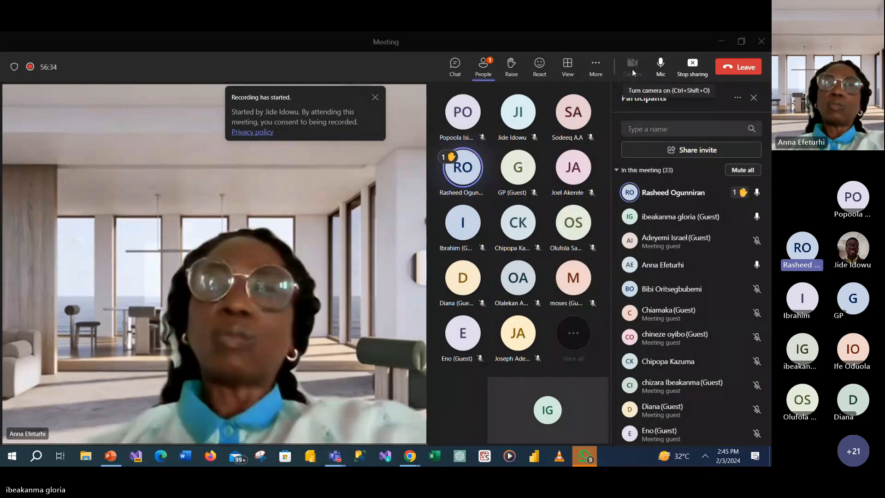
# Turn the meeting camera on, ending with it switched on
pyautogui.click(631, 69)
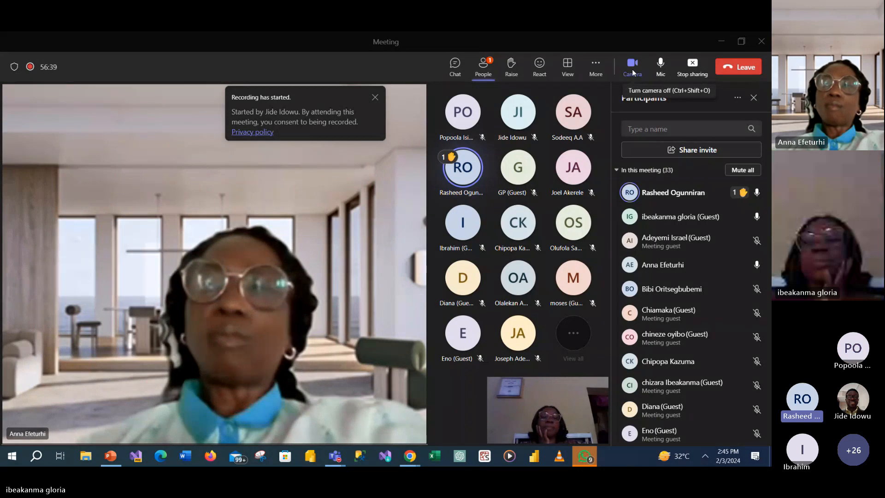
pyautogui.click(632, 70)
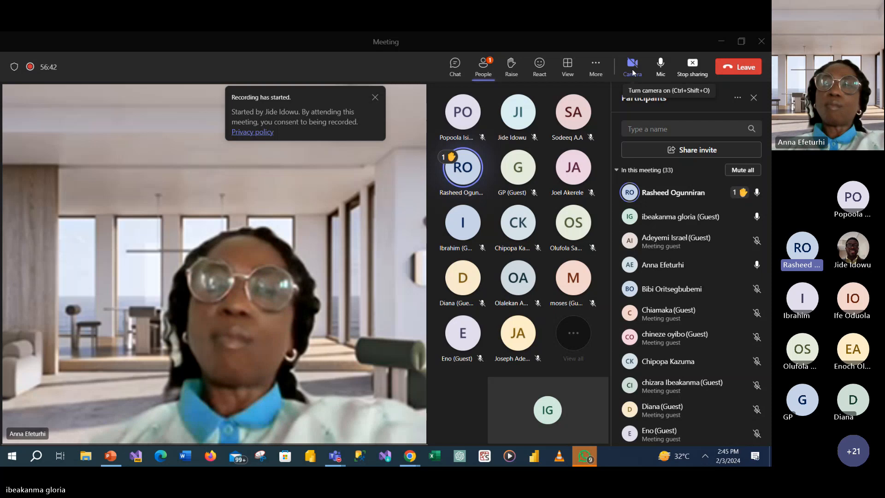
pyautogui.click(632, 70)
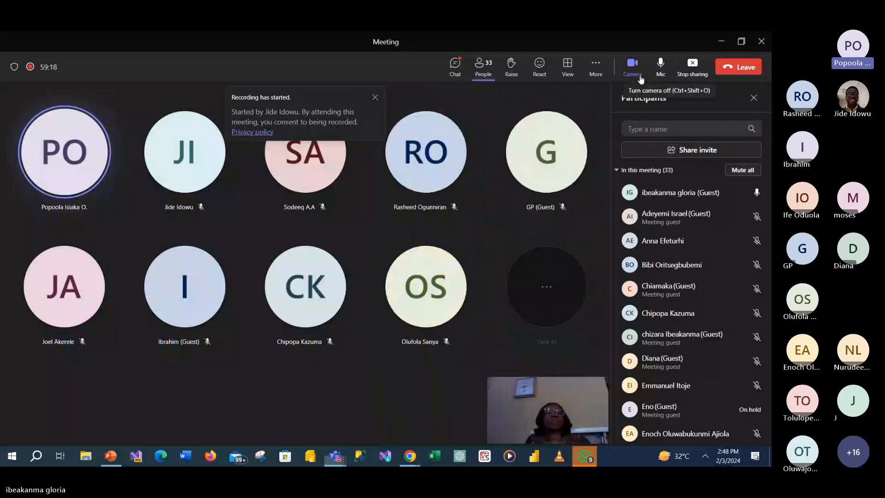
pyautogui.click(639, 77)
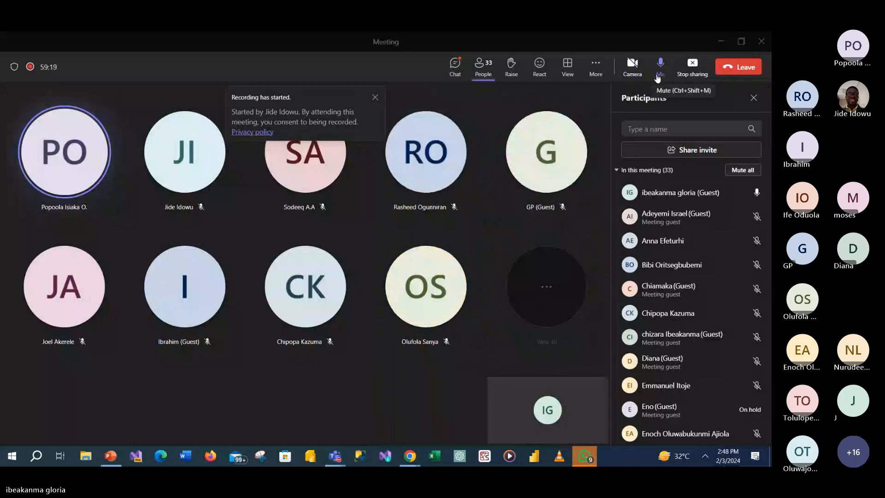
pyautogui.click(660, 73)
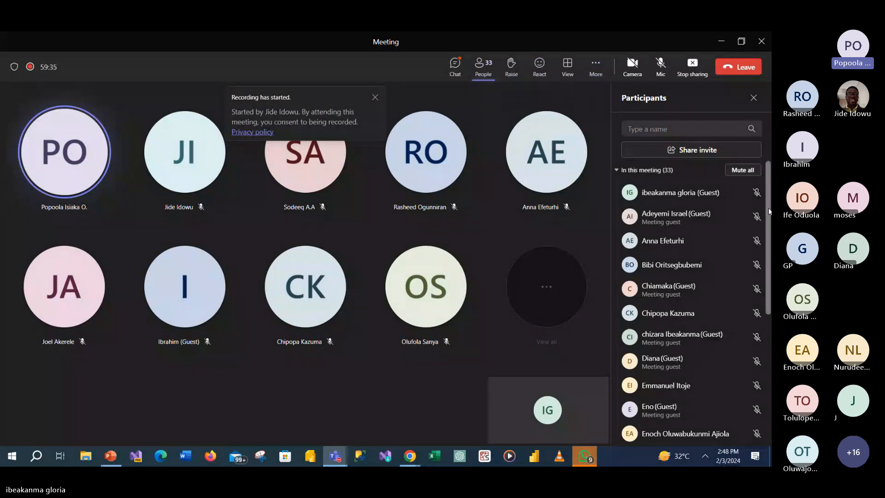
pyautogui.scroll(-3, 692, 276)
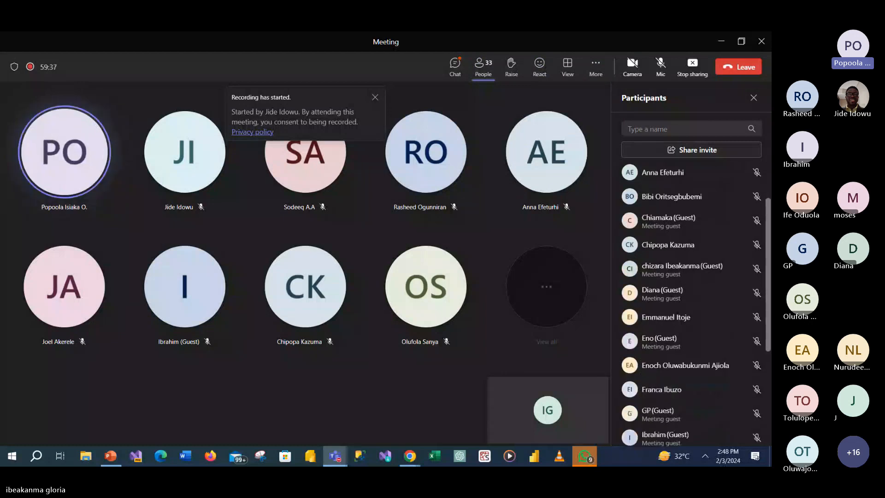
pyautogui.scroll(-6, 691, 299)
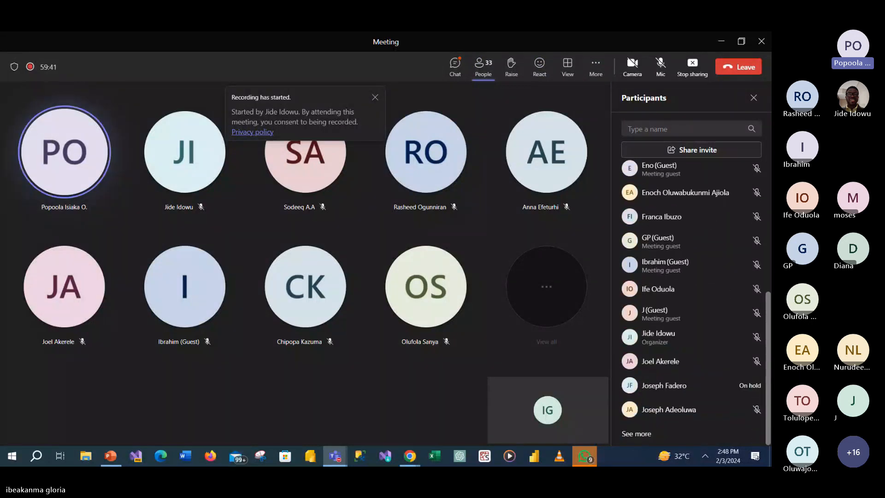
pyautogui.scroll(6, 691, 300)
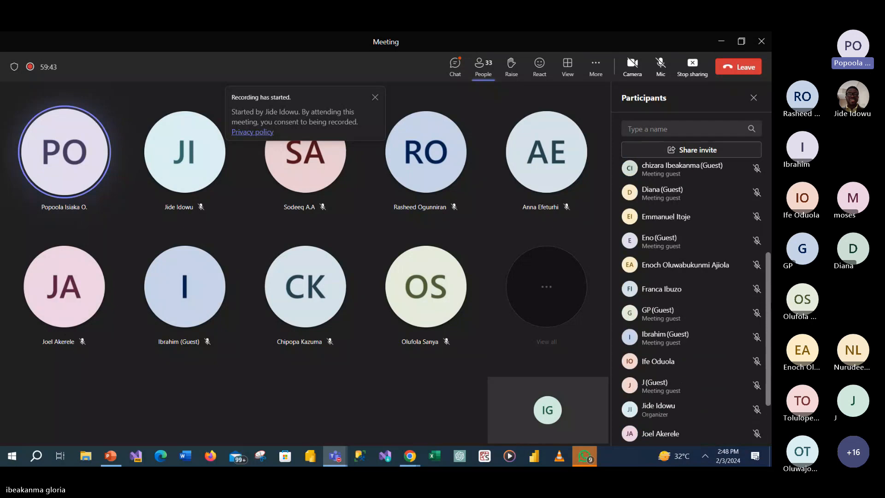
pyautogui.scroll(1, 691, 299)
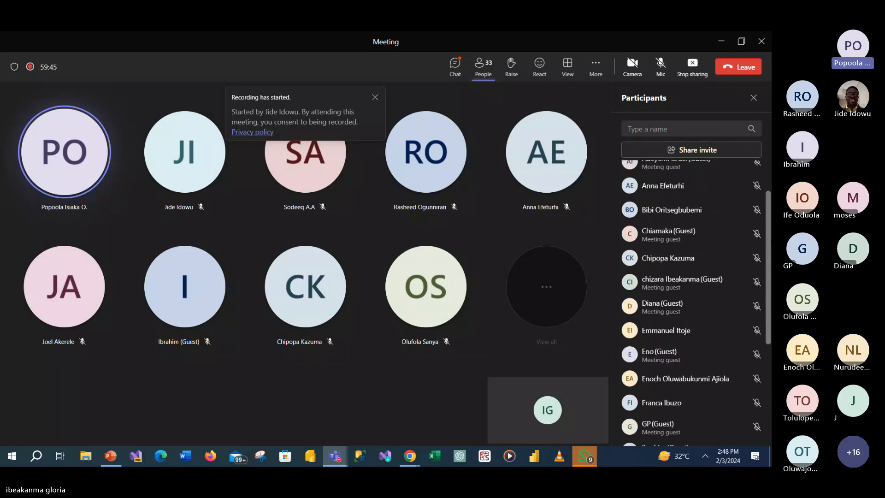
pyautogui.scroll(2, 771, 187)
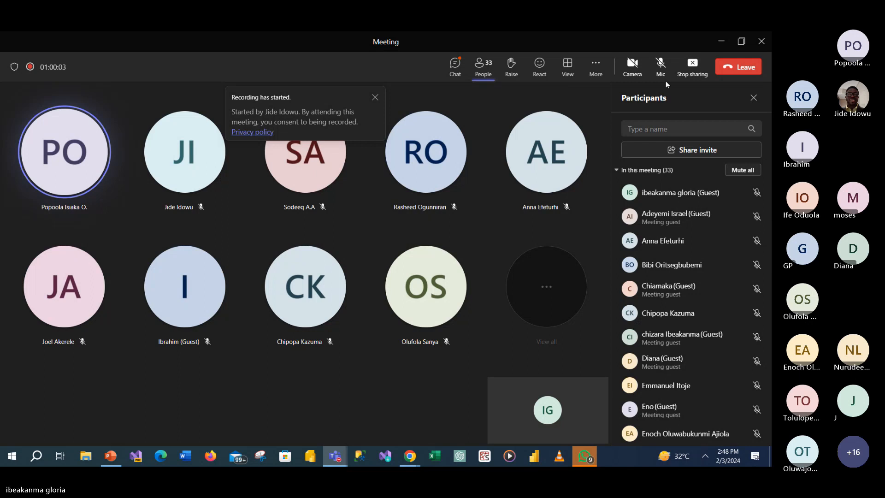
pyautogui.click(658, 68)
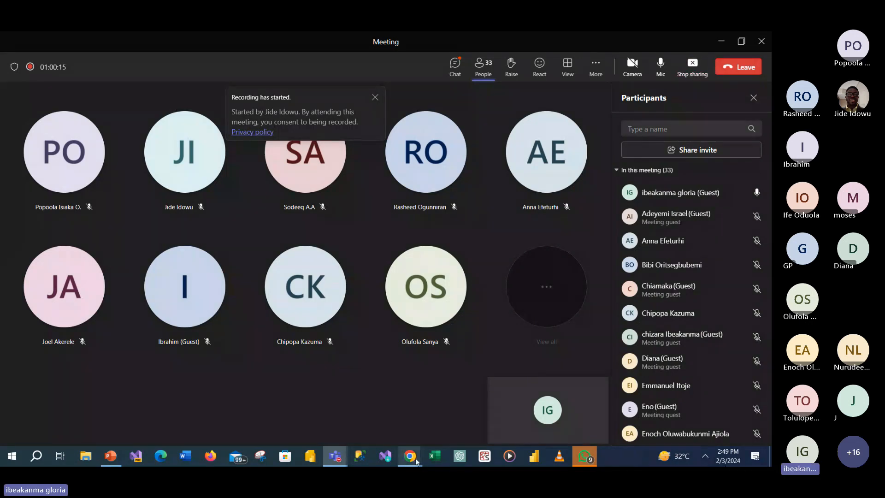
# Bring Chrome to the front on the Power BI home page tab
pyautogui.moveTo(416, 461)
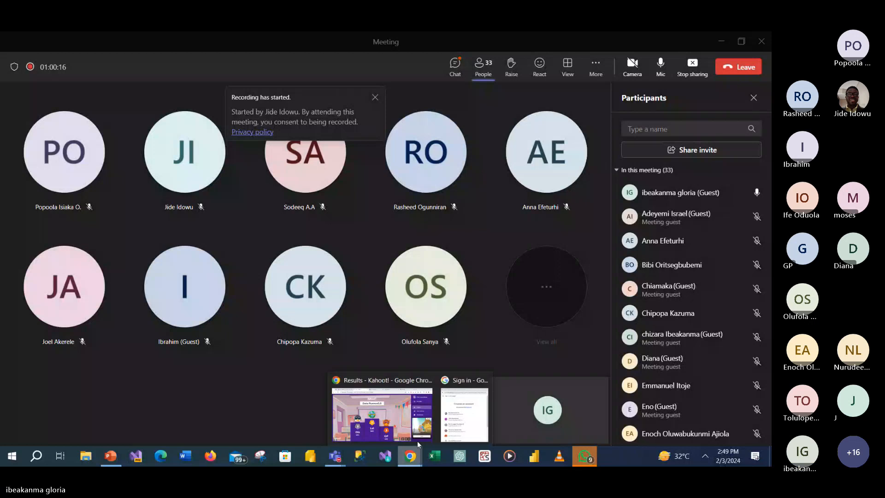
pyautogui.click(411, 418)
pyautogui.click(430, 41)
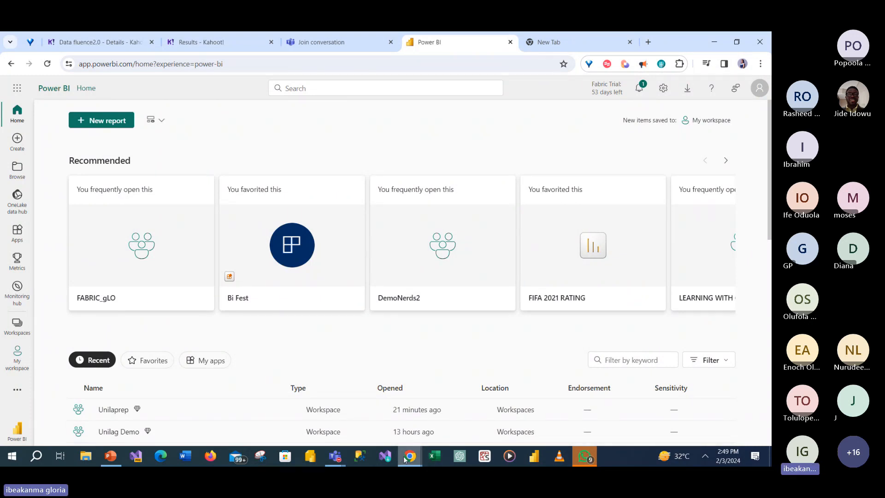
# Close the separate Teams Data Analytics channel window
pyautogui.moveTo(405, 460)
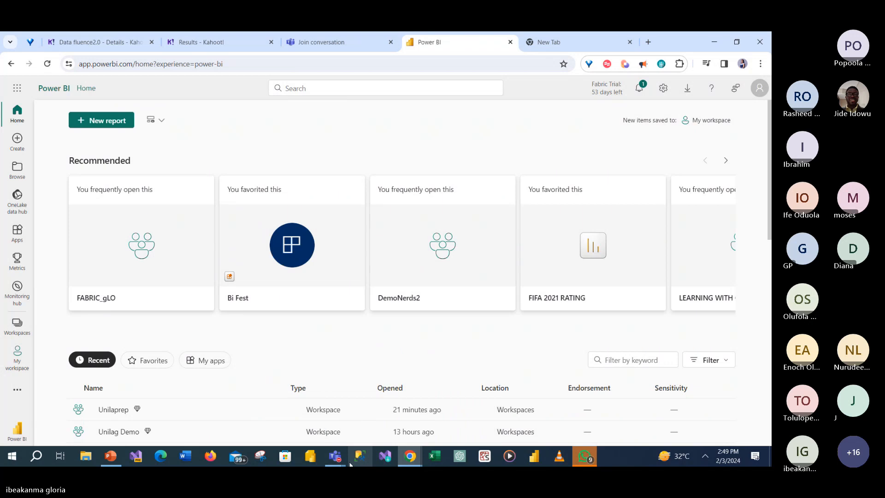
pyautogui.click(335, 456)
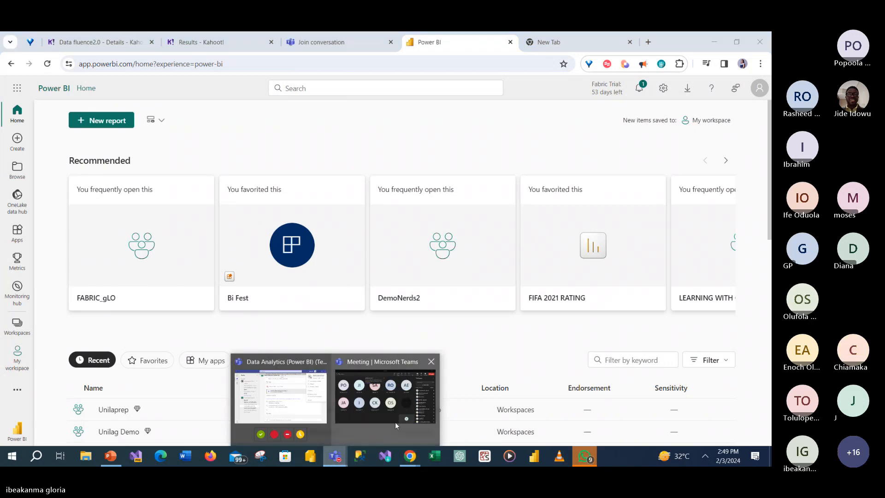
pyautogui.moveTo(394, 422)
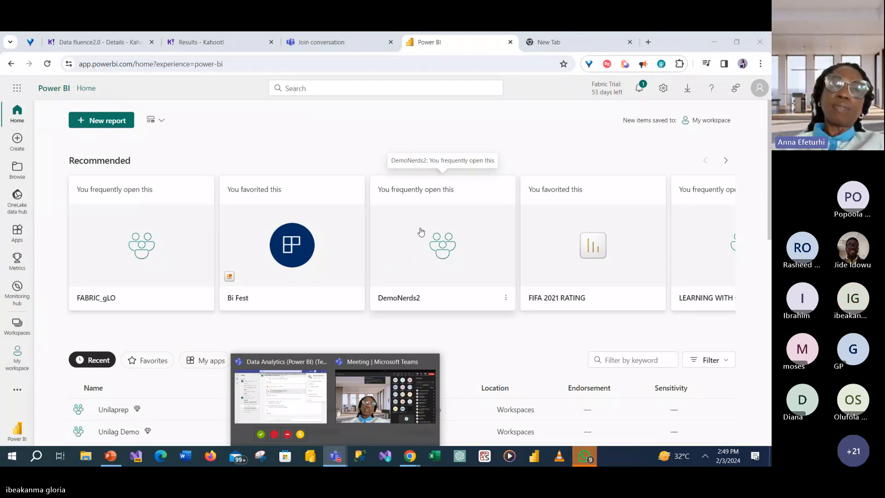
pyautogui.moveTo(403, 383)
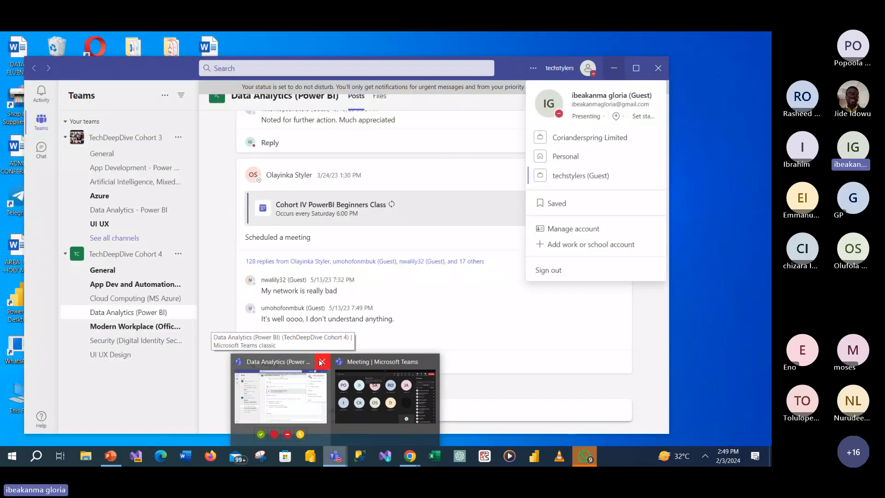
pyautogui.click(321, 362)
pyautogui.moveTo(353, 391)
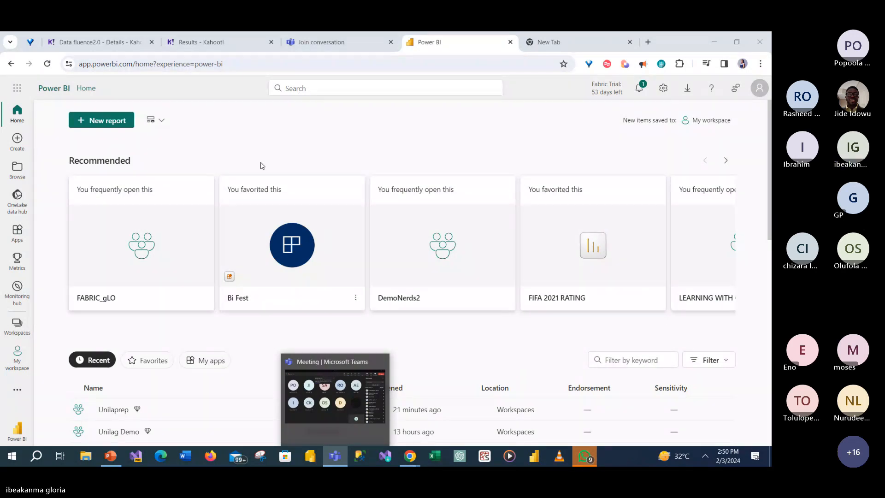
# Switch to the new Chrome tab and clear the leftover kahoot.it address
pyautogui.click(549, 40)
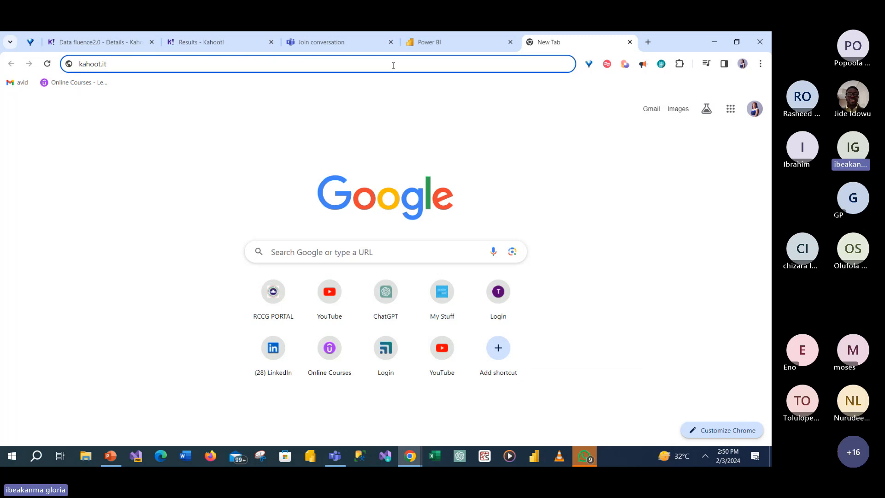
pyautogui.press('BackSpace')
pyautogui.press('BackSpace')
pyautogui.press('BackSpace')
pyautogui.press('BackSpace')
pyautogui.press('BackSpace')
pyautogui.press('BackSpace')
pyautogui.press('BackSpace')
pyautogui.press('BackSpace')
pyautogui.press('BackSpace')
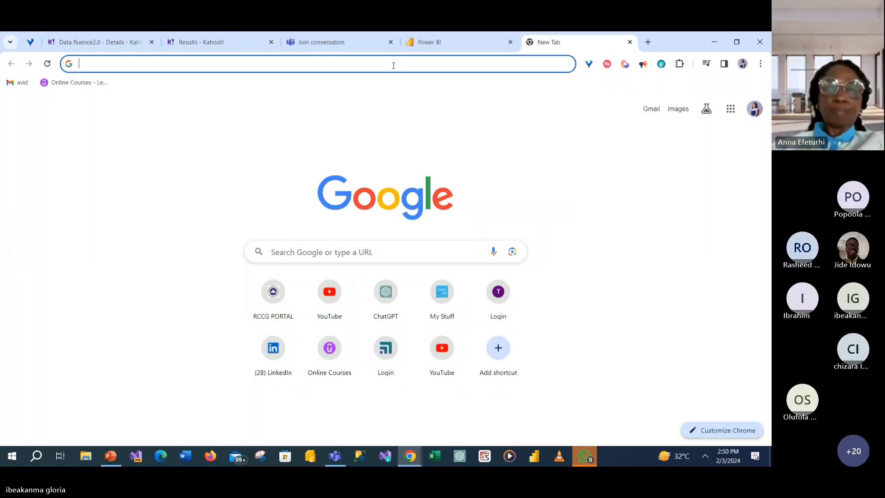
# Search Google for 'app.powerbi.com down' and follow the Power BI Sign in result
pyautogui.write('app.powerbi.com down')
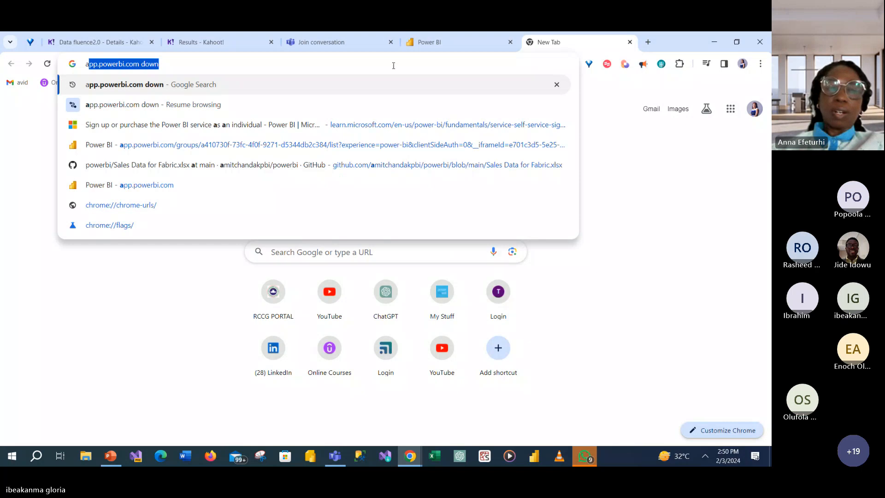
pyautogui.press('Return')
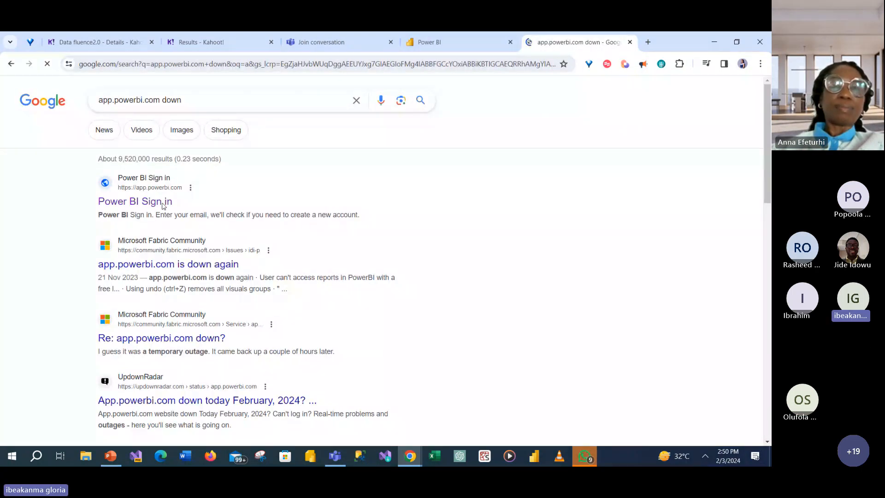
pyautogui.click(146, 206)
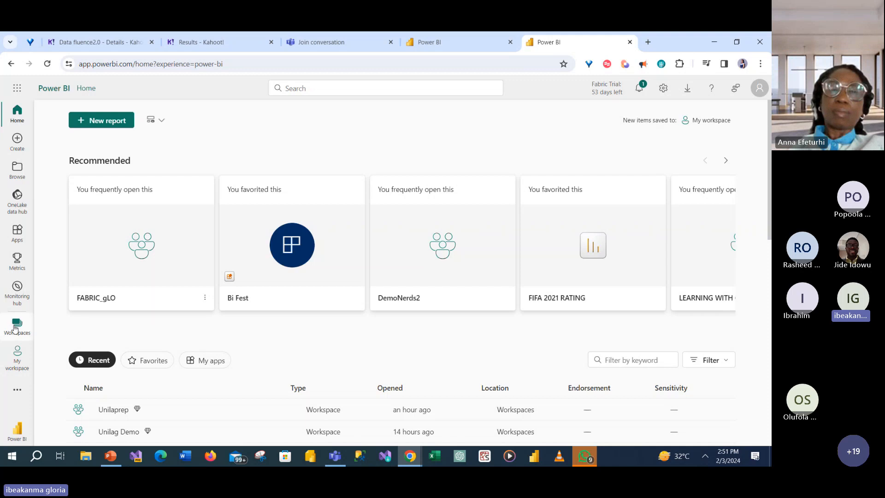
# Go to My workspace and show the list of all workspaces beside it
pyautogui.click(17, 359)
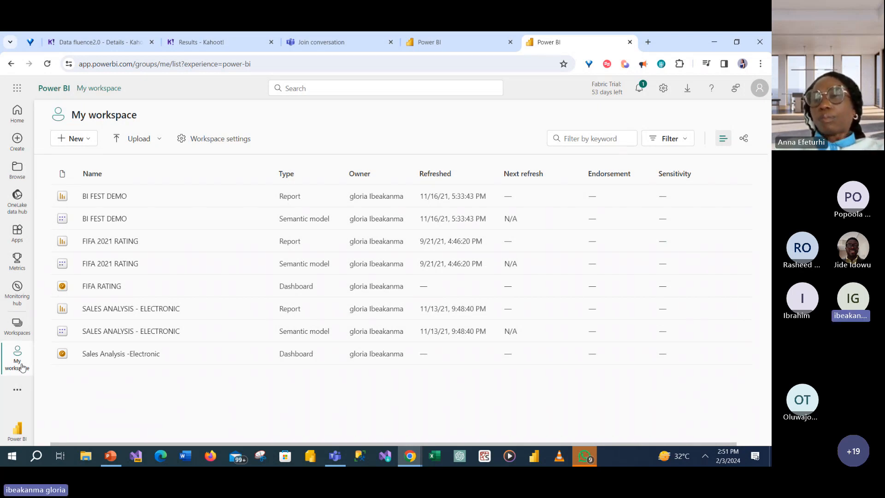
pyautogui.click(10, 334)
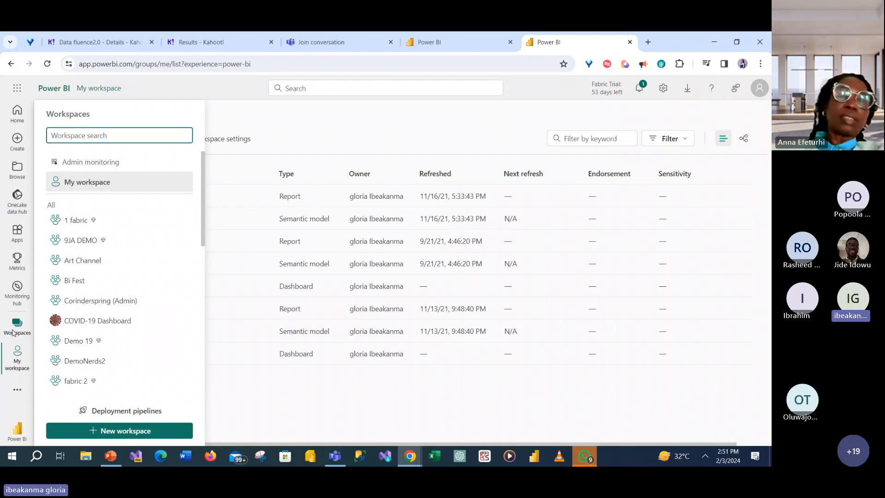
# Start a new workspace named 'Niger9', then cancel the Create a workspace panel
pyautogui.click(126, 431)
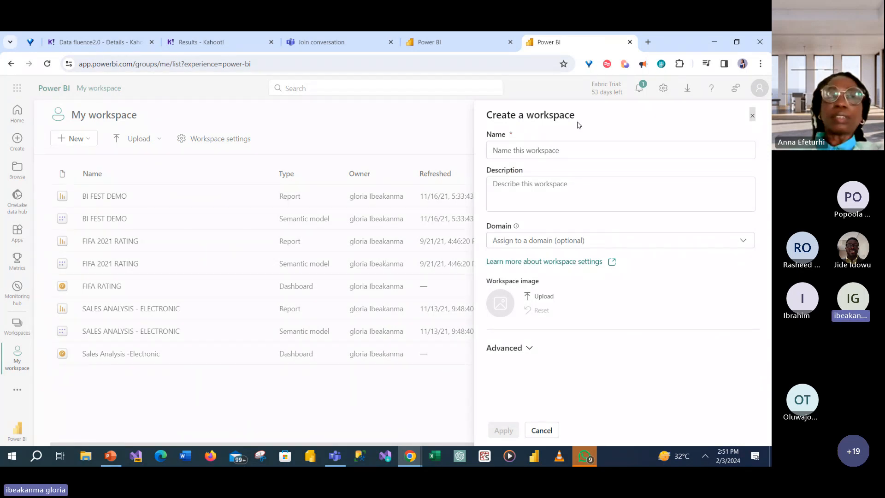
pyautogui.click(541, 153)
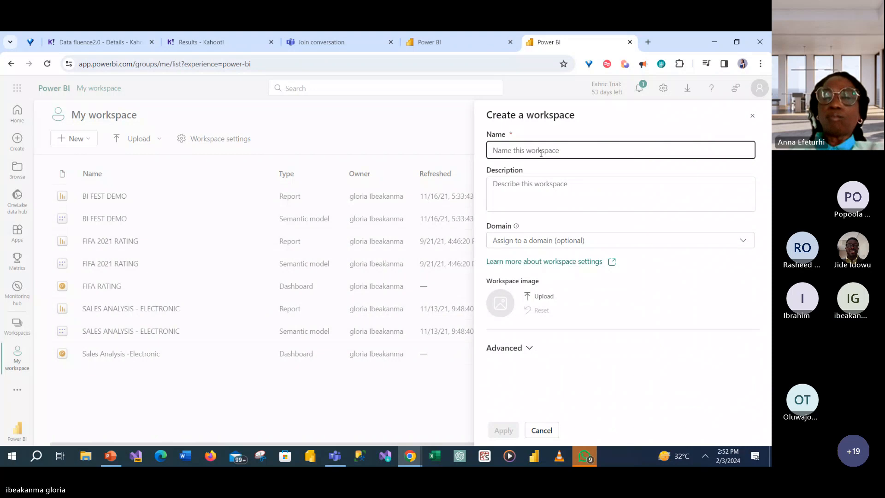
pyautogui.write('Ni')
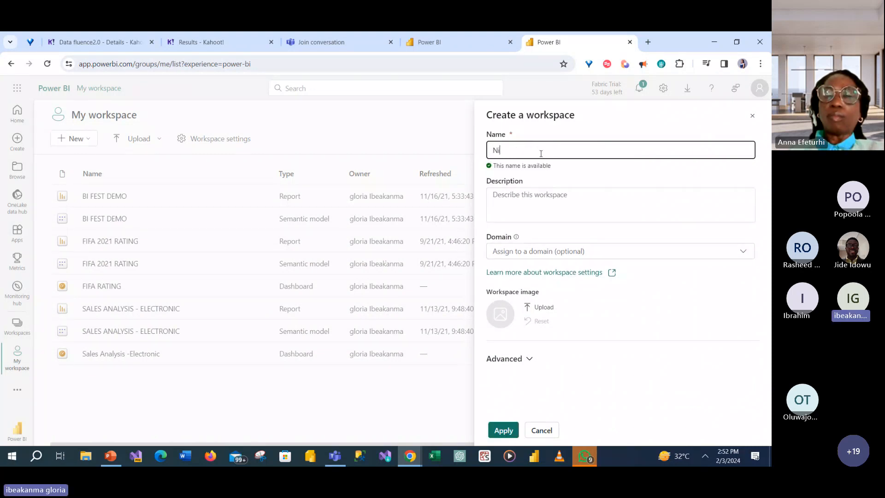
pyautogui.write('ge')
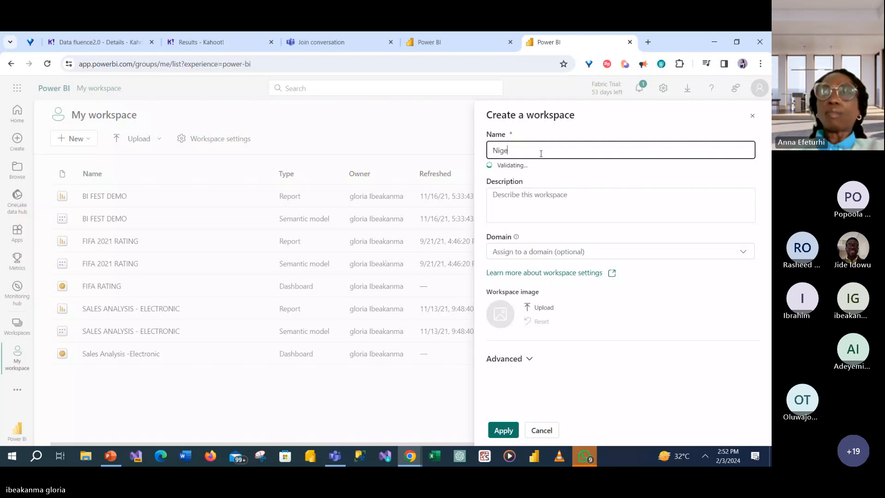
pyautogui.write('r9')
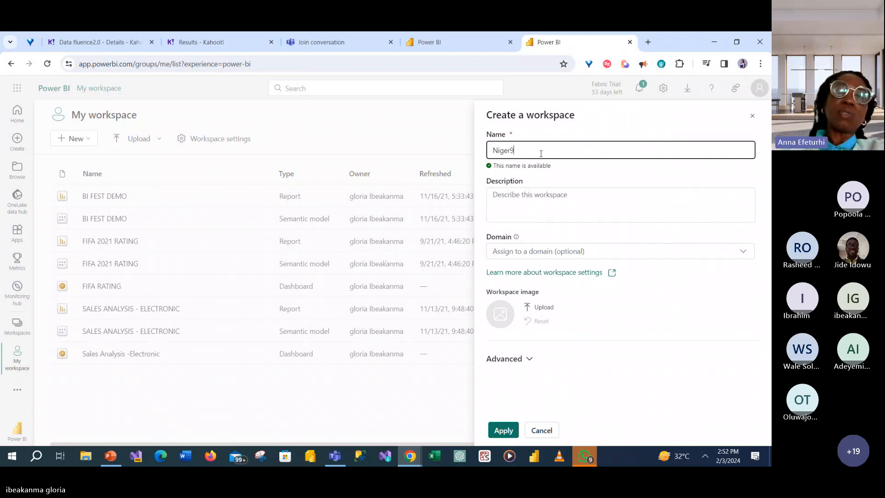
pyautogui.click(753, 117)
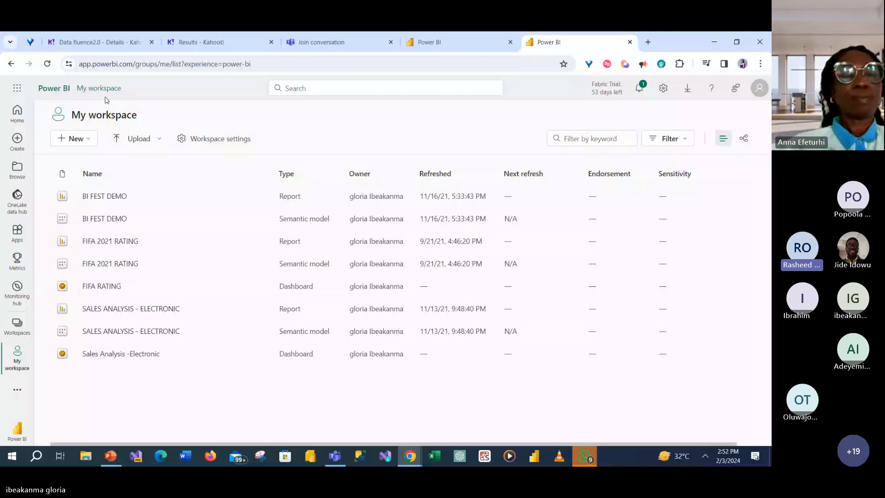
# Start a new workspace from the Workspaces list and name it 'Nineja platform'
pyautogui.click(14, 329)
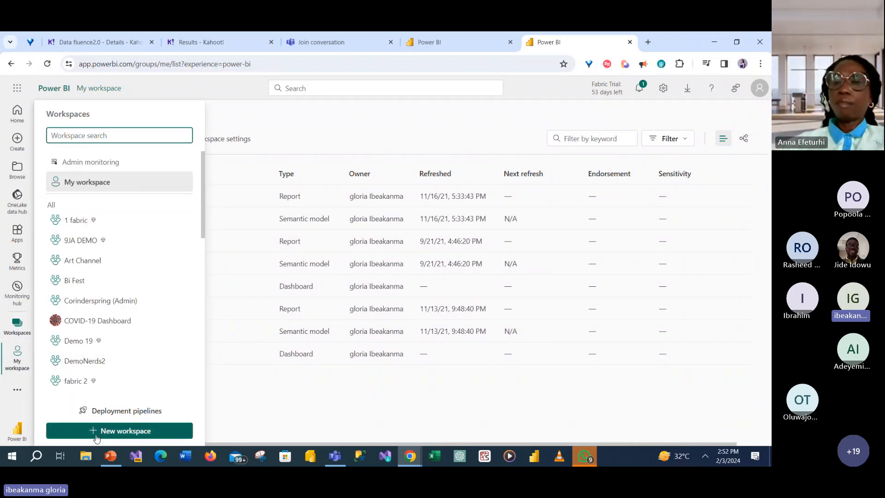
pyautogui.click(125, 433)
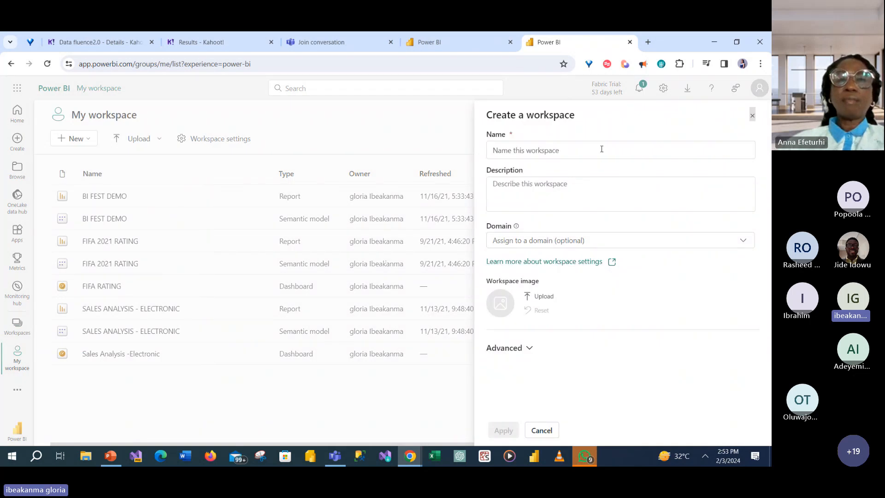
pyautogui.click(560, 151)
pyautogui.write('ni')
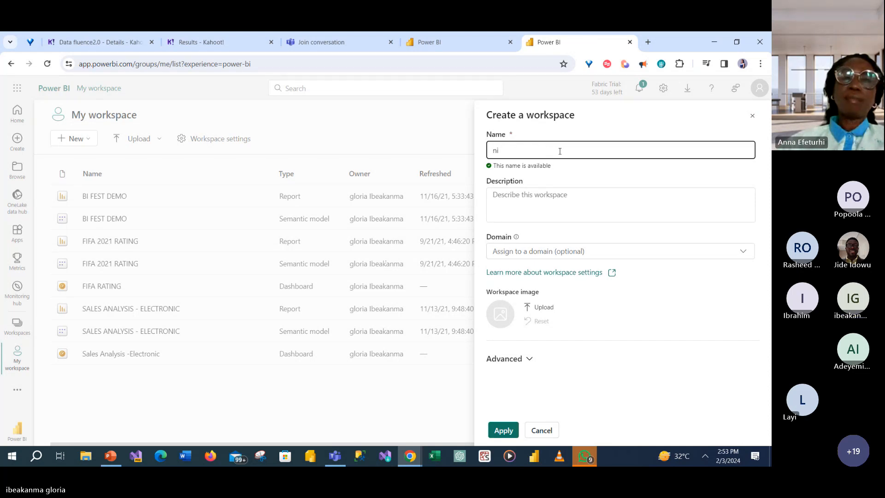
pyautogui.press('BackSpace')
pyautogui.press('BackSpace')
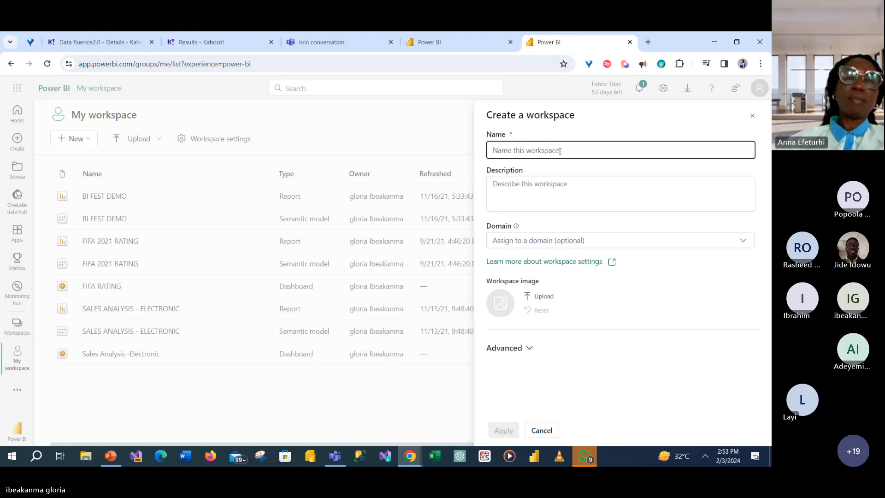
pyautogui.write('Nine')
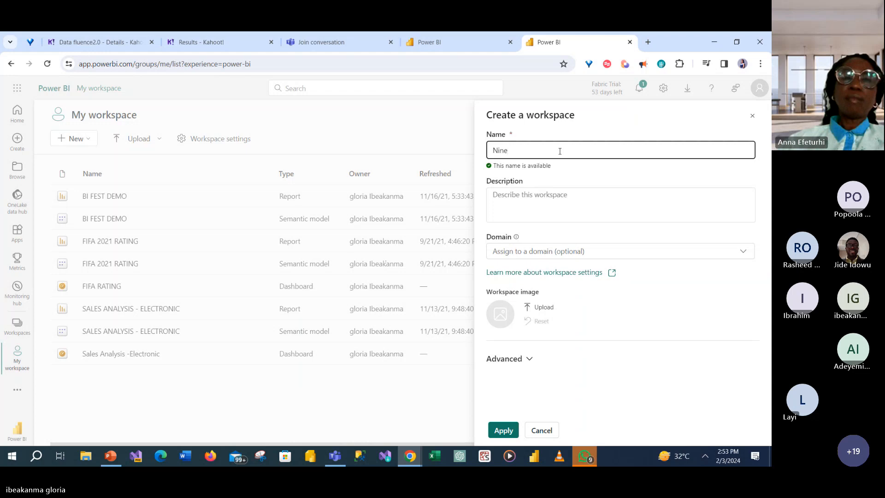
pyautogui.write('ja')
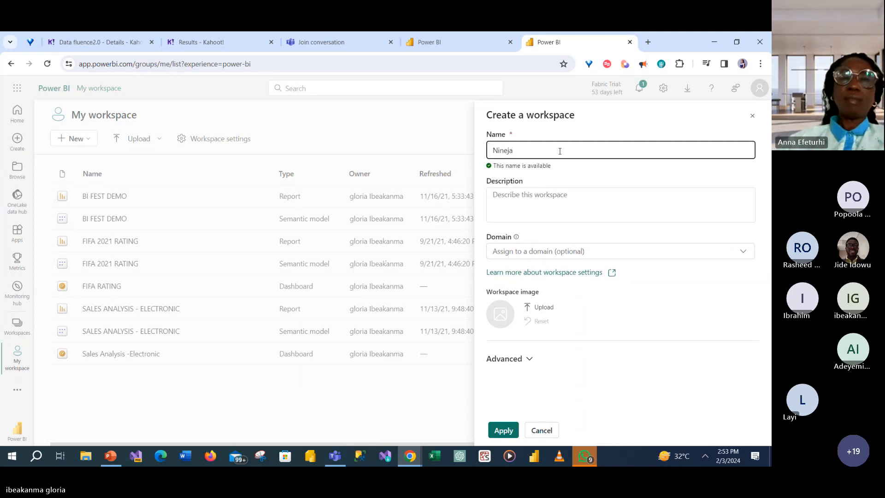
pyautogui.write(' data')
pyautogui.press('BackSpace')
pyautogui.press('BackSpace')
pyautogui.press('BackSpace')
pyautogui.press('BackSpace')
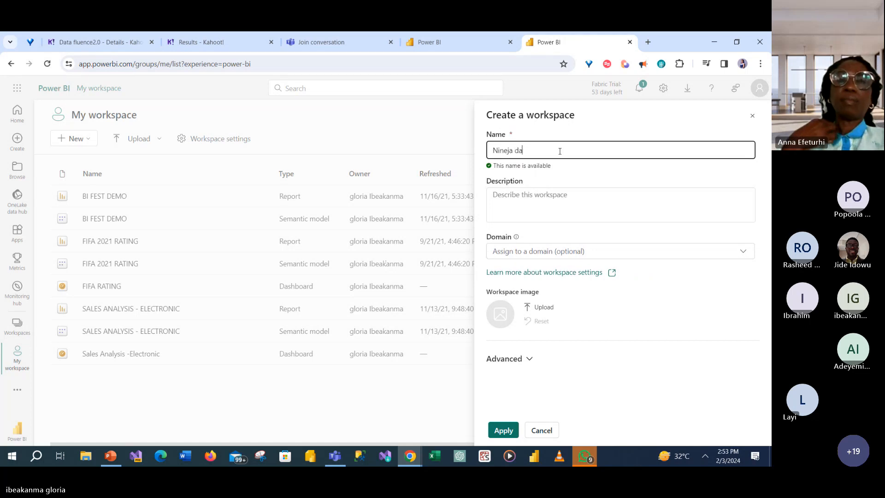
pyautogui.write('lat')
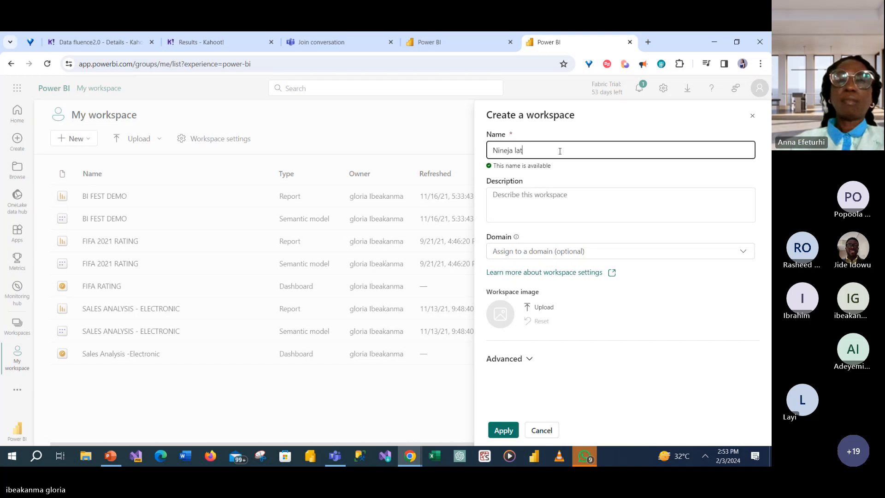
pyautogui.write('form')
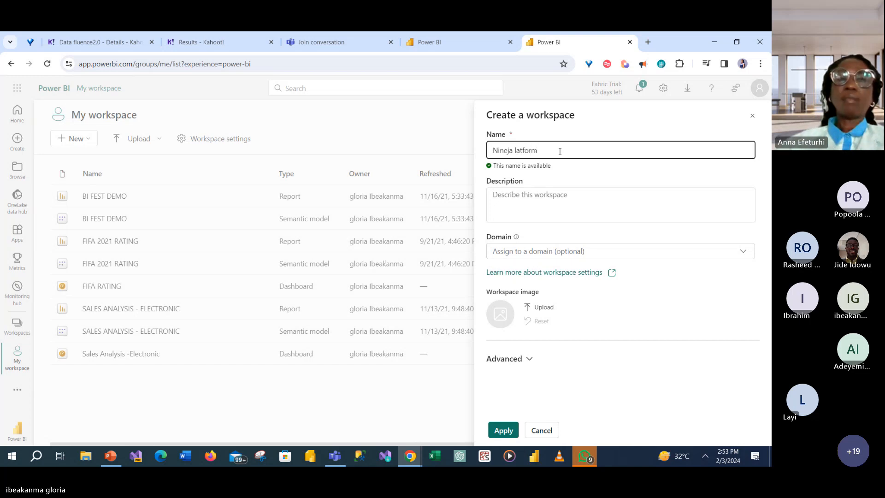
pyautogui.press('Left')
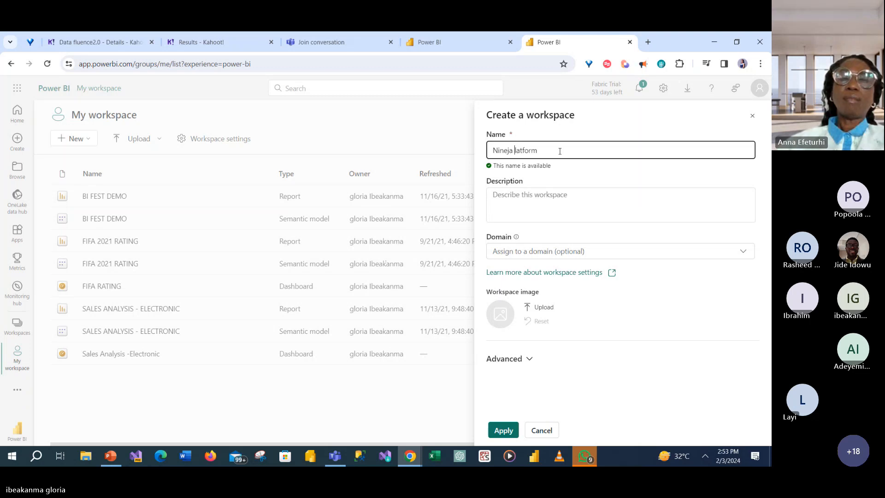
pyautogui.write('p')
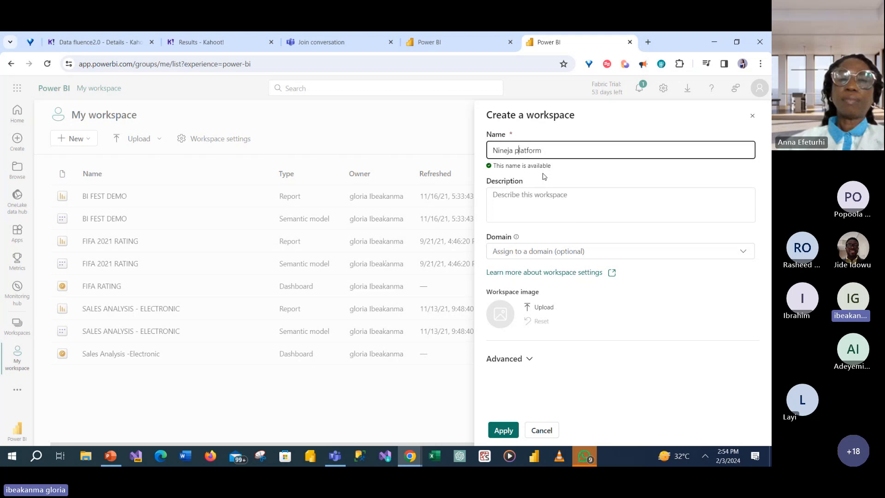
# Give the workspace description 'For Demo' and the unicef image from Downloads, then apply
pyautogui.click(550, 198)
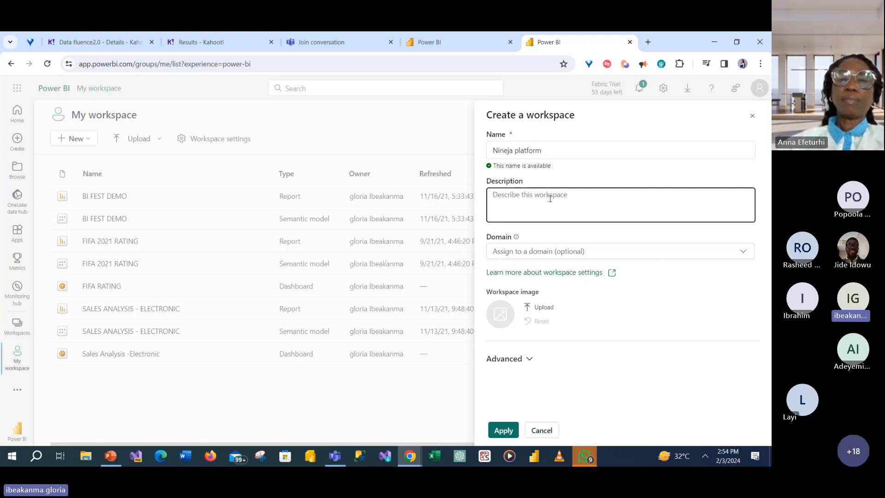
pyautogui.write('For')
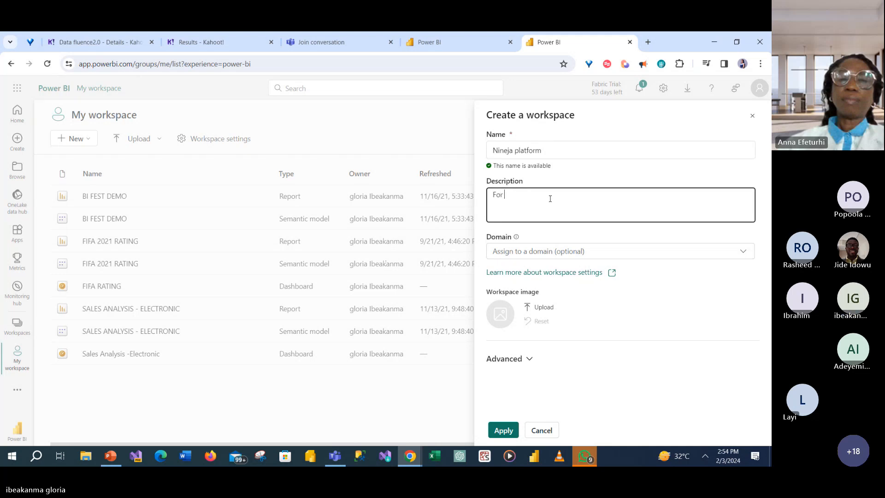
pyautogui.write(' Demo')
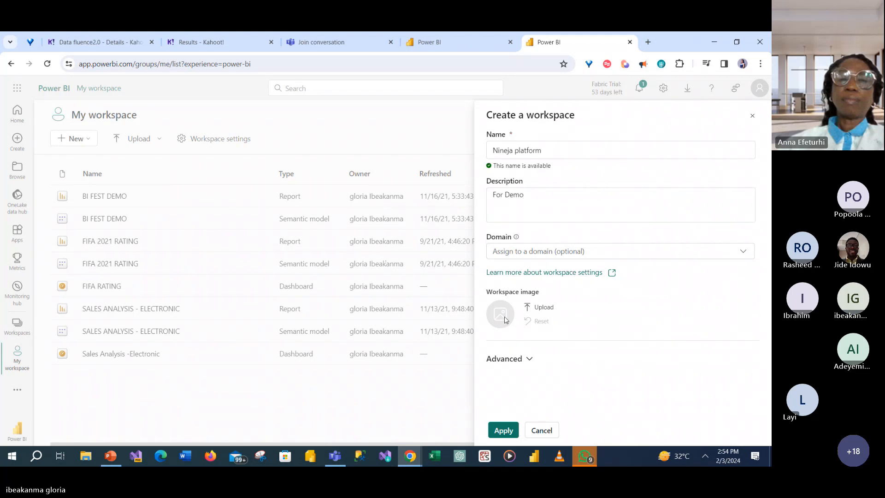
pyautogui.click(543, 308)
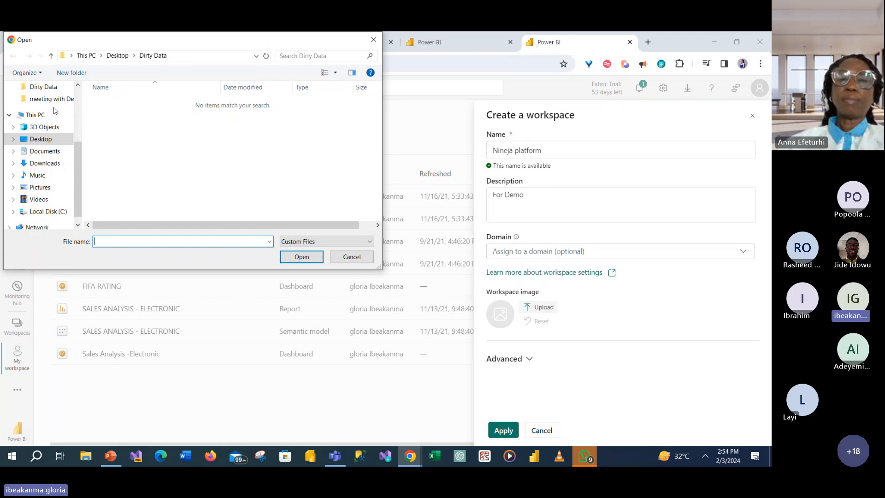
pyautogui.click(51, 165)
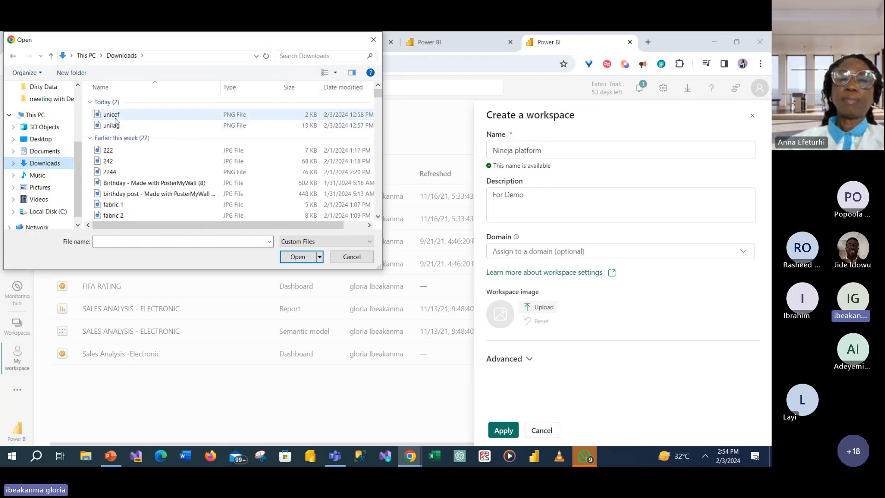
pyautogui.doubleClick(115, 118)
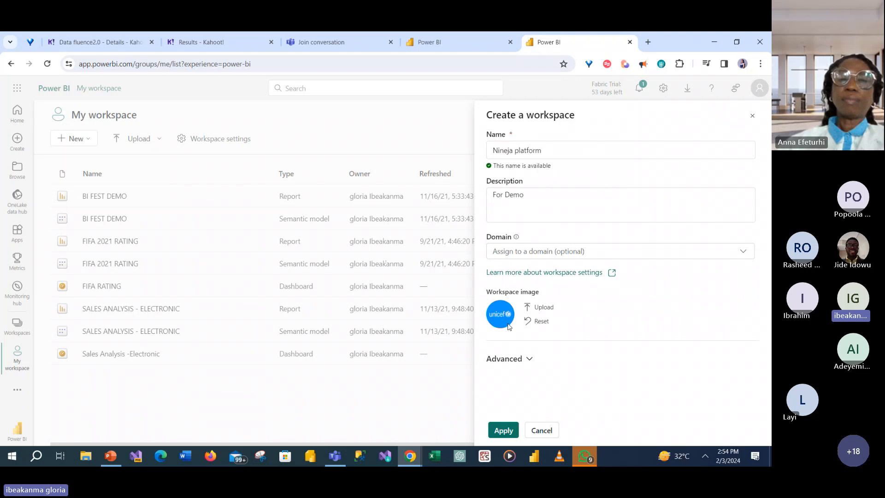
pyautogui.click(499, 430)
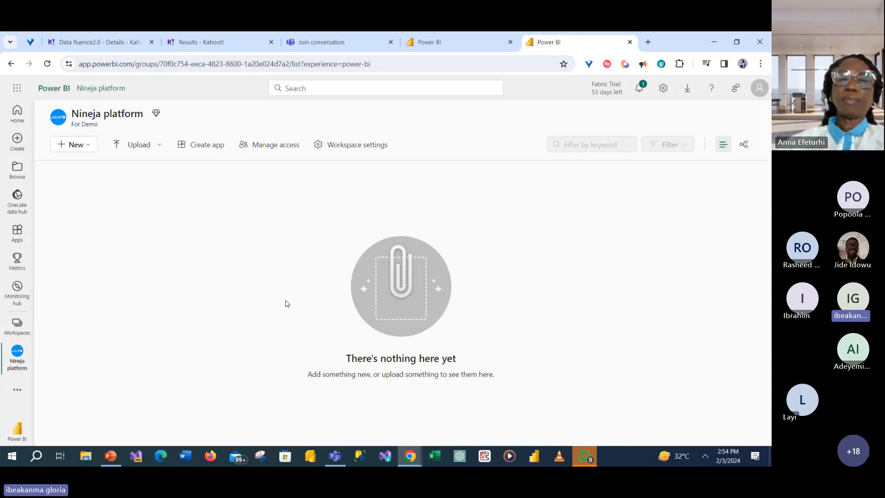
# Open New > More options to see all item types for Nineja platform
pyautogui.click(87, 151)
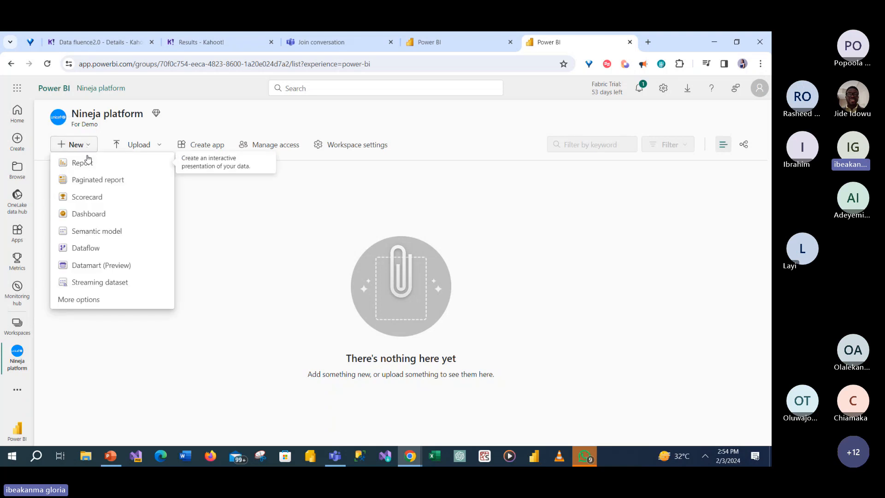
pyautogui.click(69, 300)
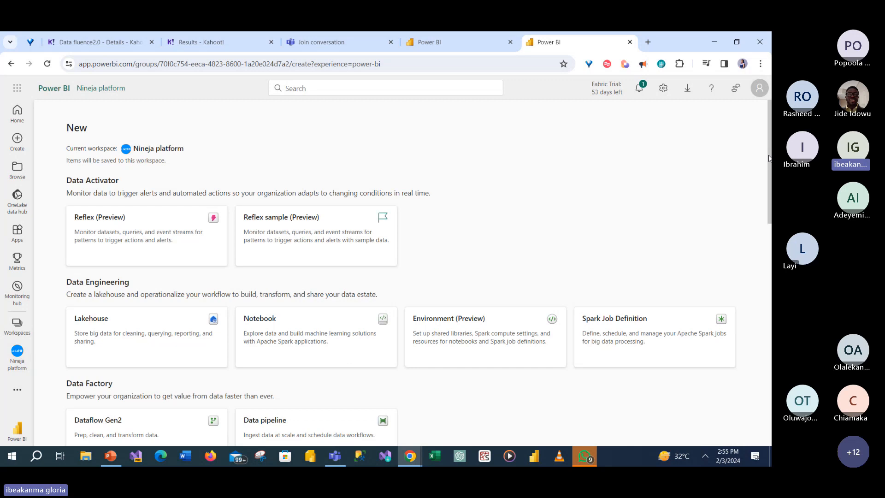
pyautogui.moveTo(769, 158); pyautogui.dragTo(770, 183)
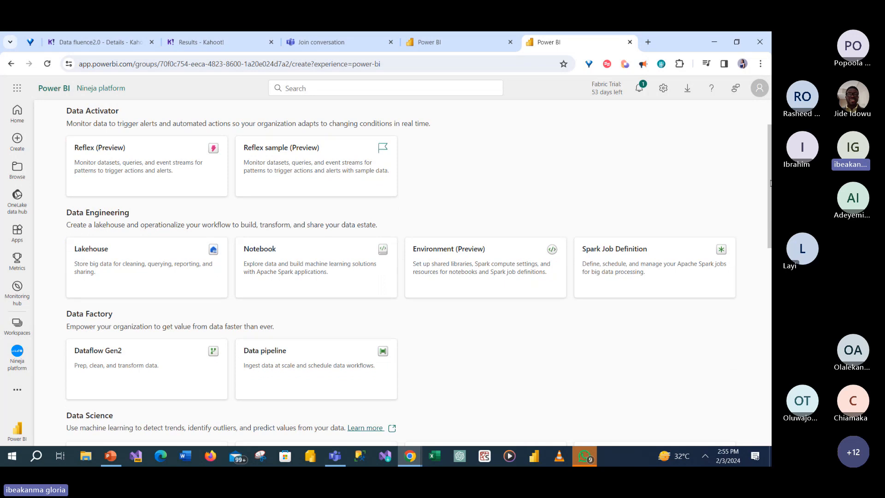
pyautogui.moveTo(770, 183); pyautogui.dragTo(756, 159)
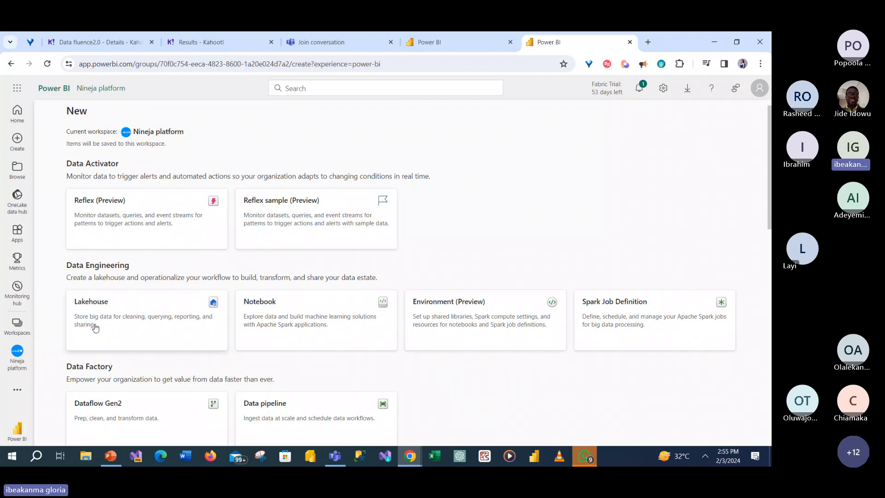
# Create a lakehouse named 'Nine_fabric' in the Nineja platform workspace
pyautogui.click(95, 327)
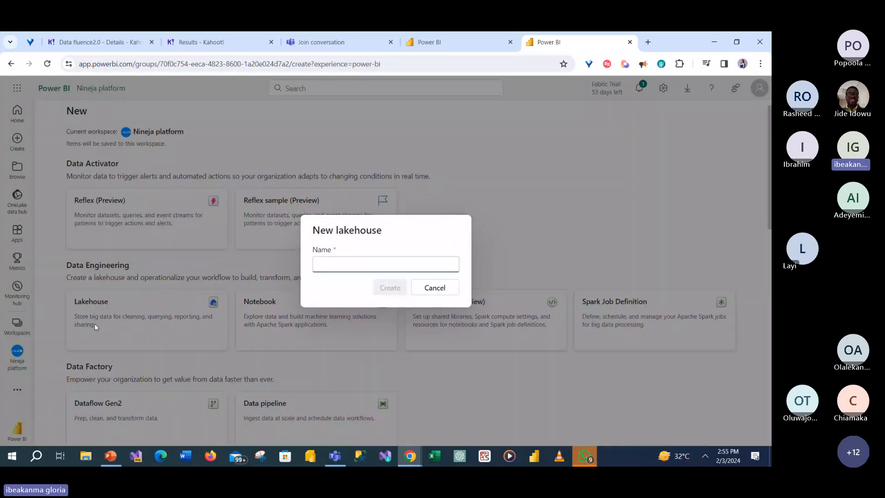
pyautogui.write('Nine')
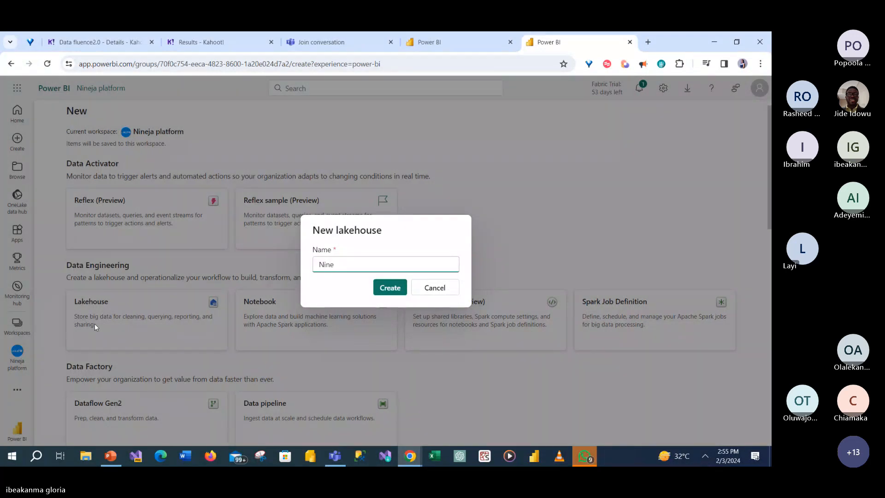
pyautogui.write('Fa')
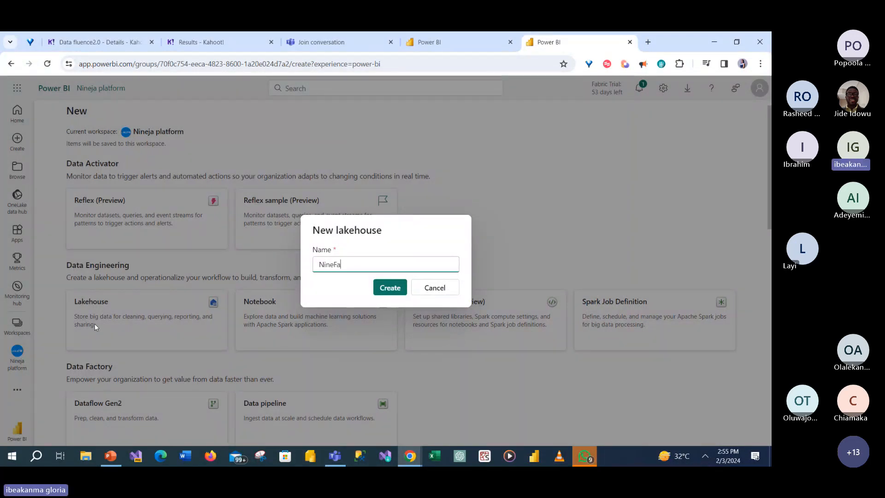
pyautogui.write('bric')
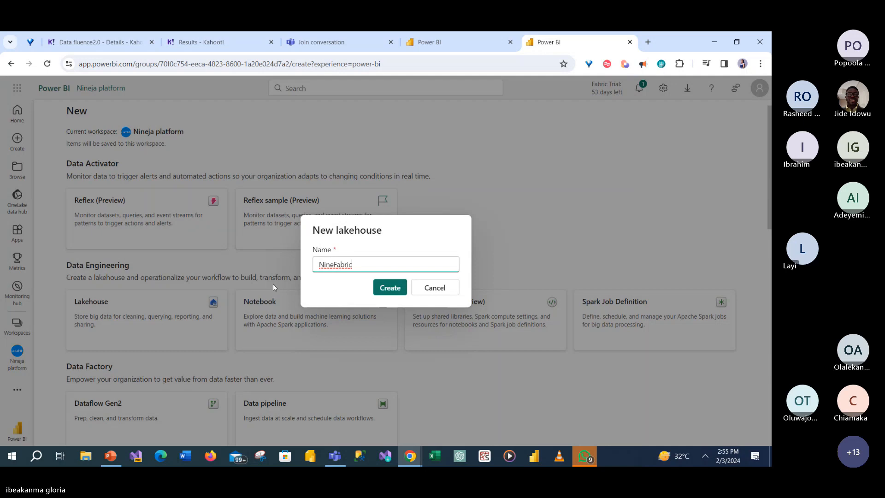
pyautogui.click(334, 264)
pyautogui.press('Delete')
pyautogui.write('f')
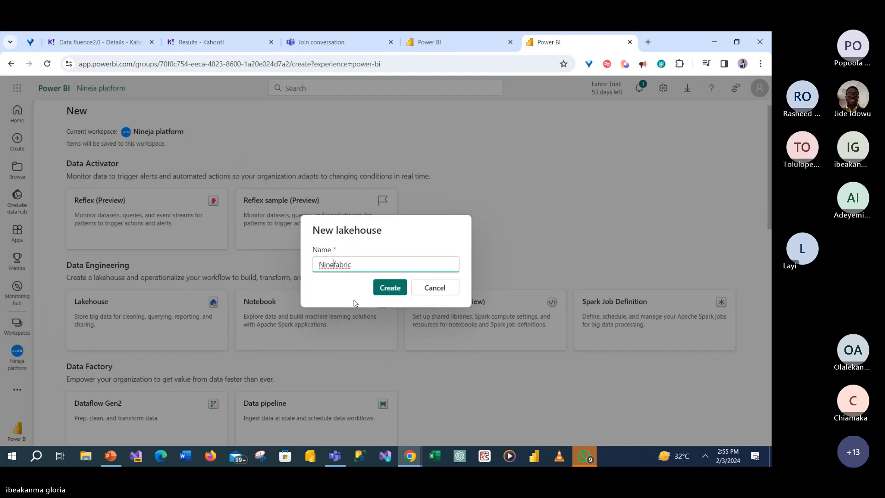
pyautogui.press('BackSpace')
pyautogui.write('e')
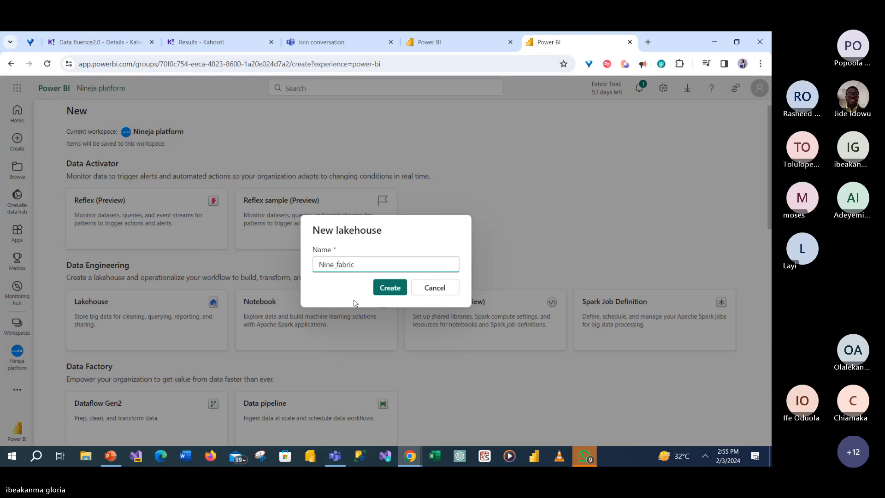
pyautogui.click(386, 290)
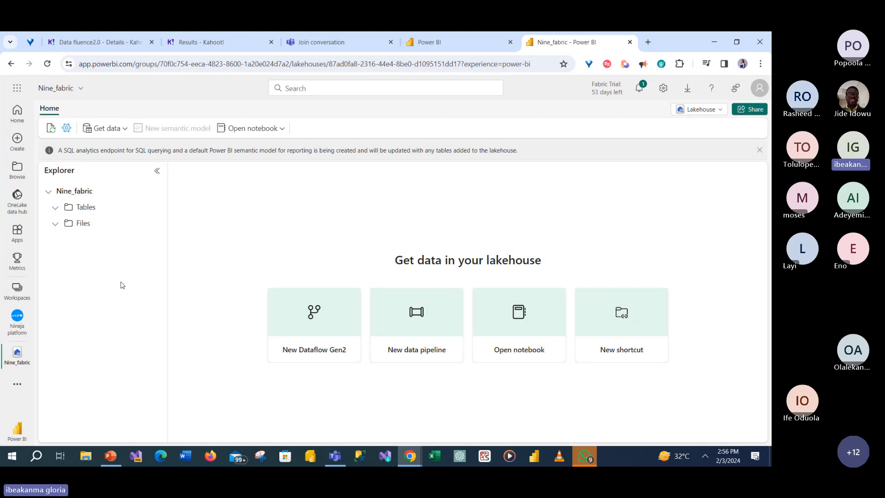
# From the Nine_fabric lakehouse's Get data menu, start a new Dataflow Gen2
pyautogui.click(124, 134)
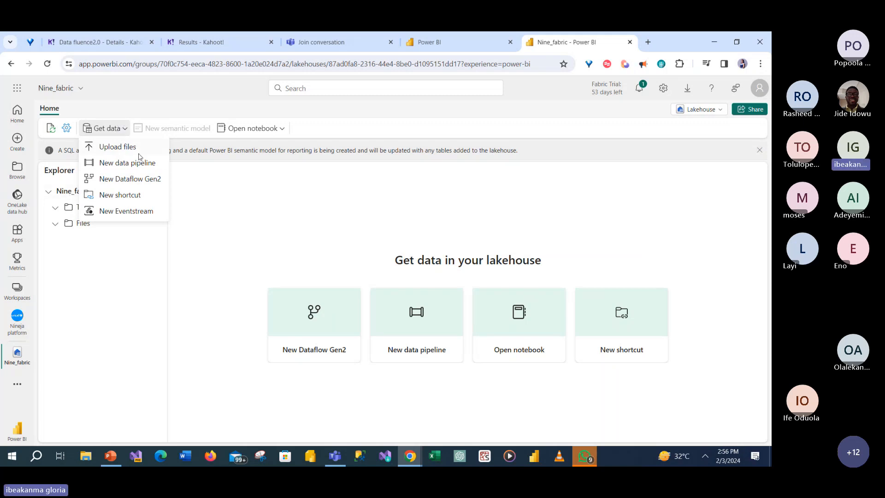
pyautogui.click(115, 183)
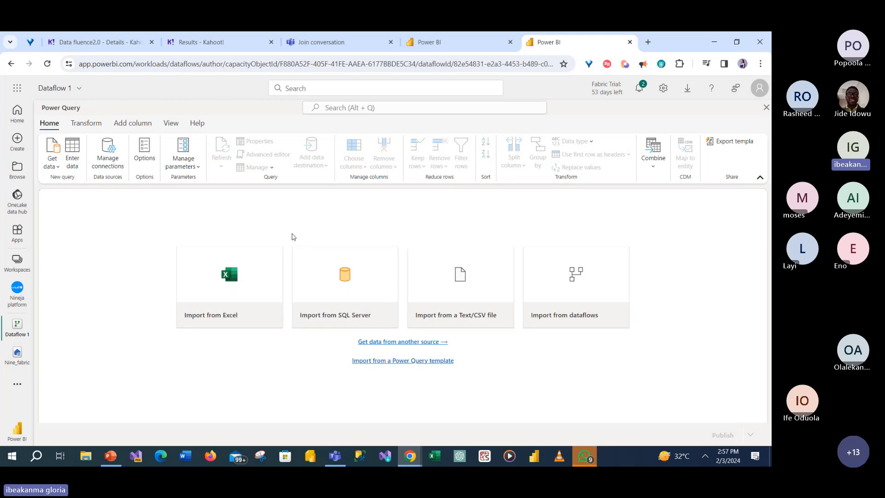
# Go from Get data to Choose data source and view more to list every source connector
pyautogui.click(57, 167)
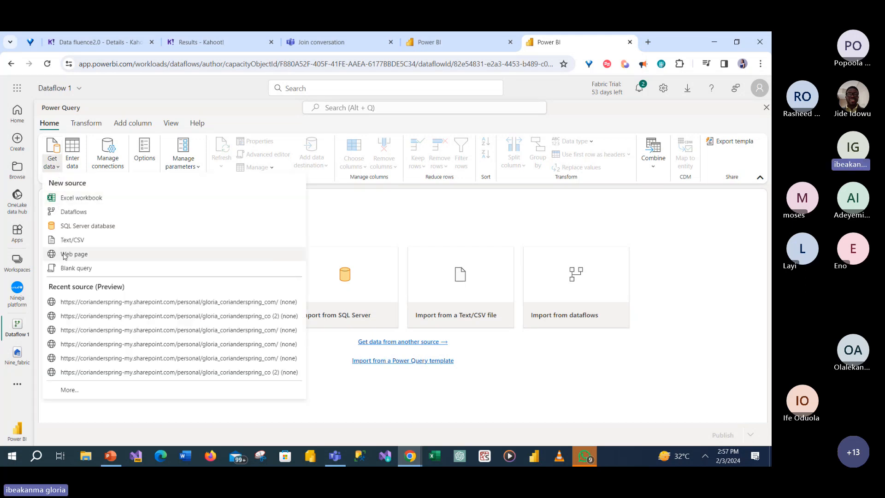
pyautogui.click(69, 390)
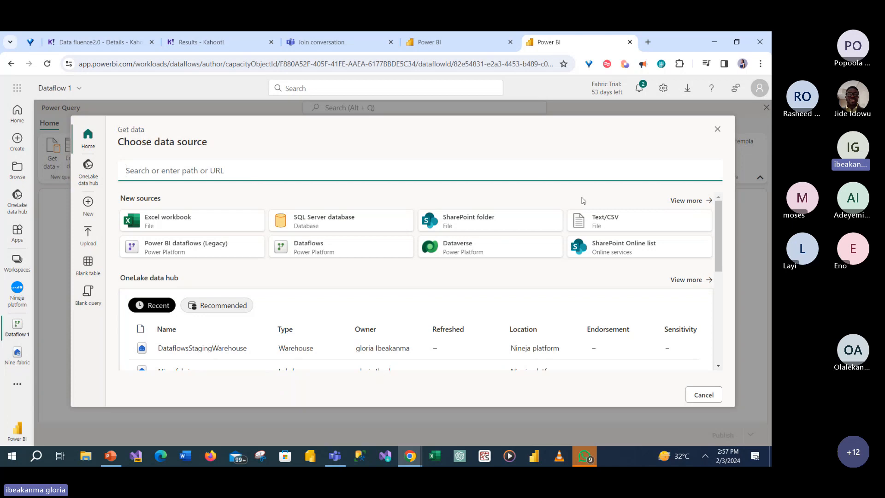
pyautogui.click(682, 201)
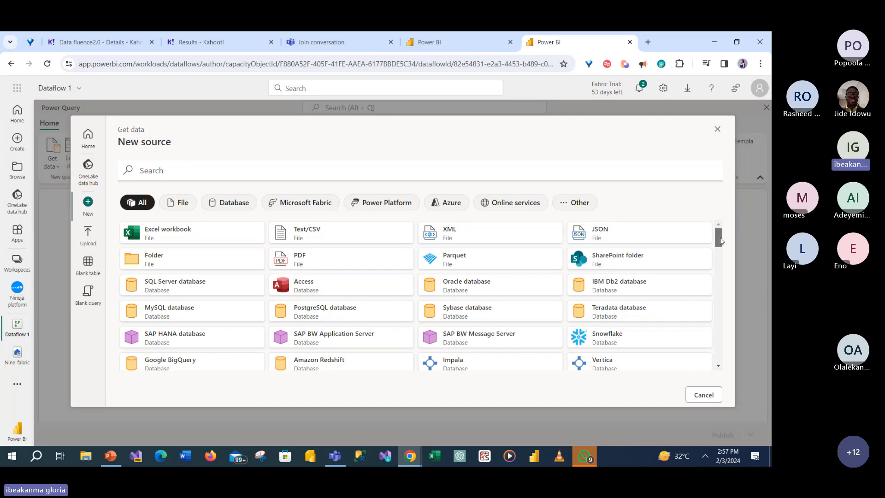
pyautogui.moveTo(720, 241)
pyautogui.mouseDown()
pyautogui.moveTo(722, 347)
pyautogui.moveTo(718, 232)
pyautogui.mouseUp()
# Upload '5. dirty data 6.xlsx' from Desktop > Dirty Data as the Excel workbook source
pyautogui.click(213, 233)
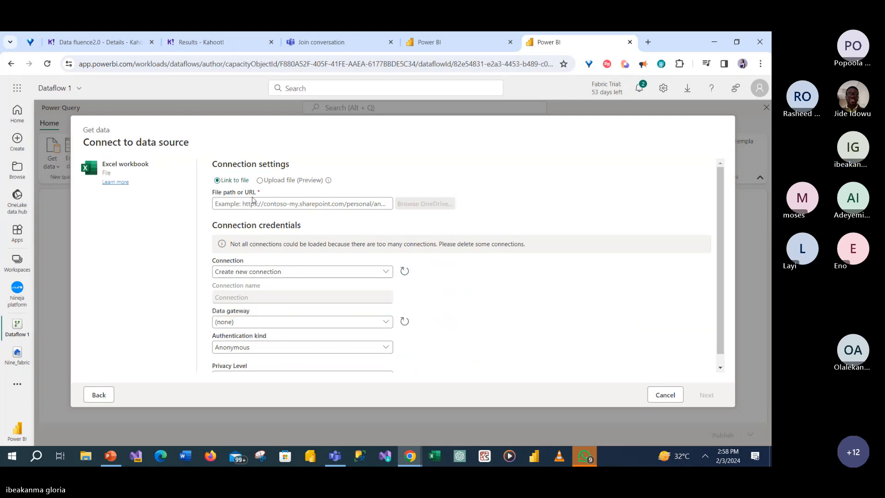
pyautogui.click(287, 181)
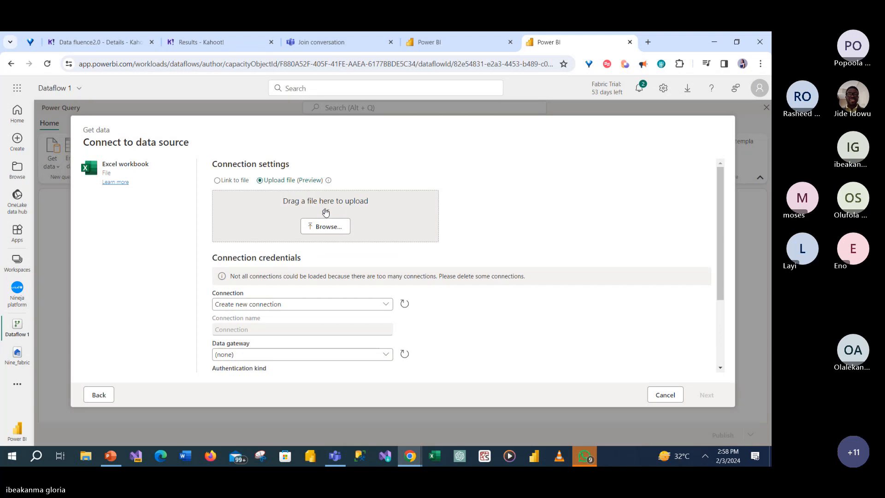
pyautogui.click(322, 231)
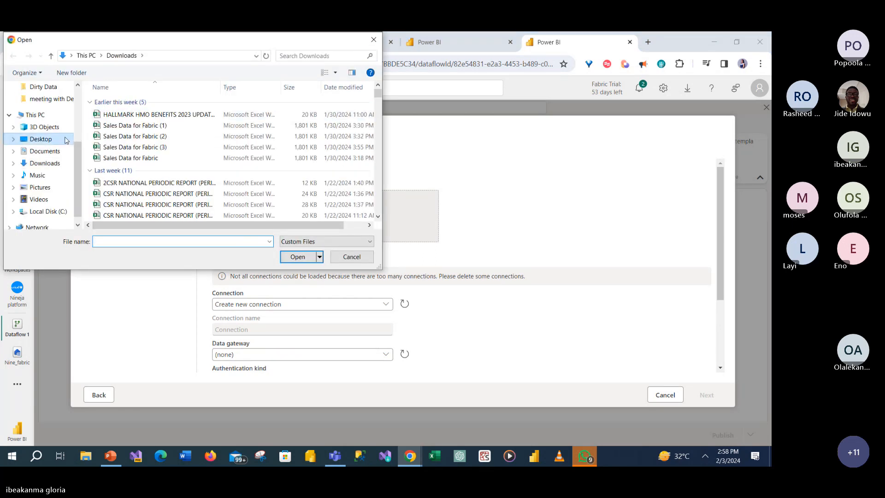
pyautogui.click(66, 140)
pyautogui.click(117, 128)
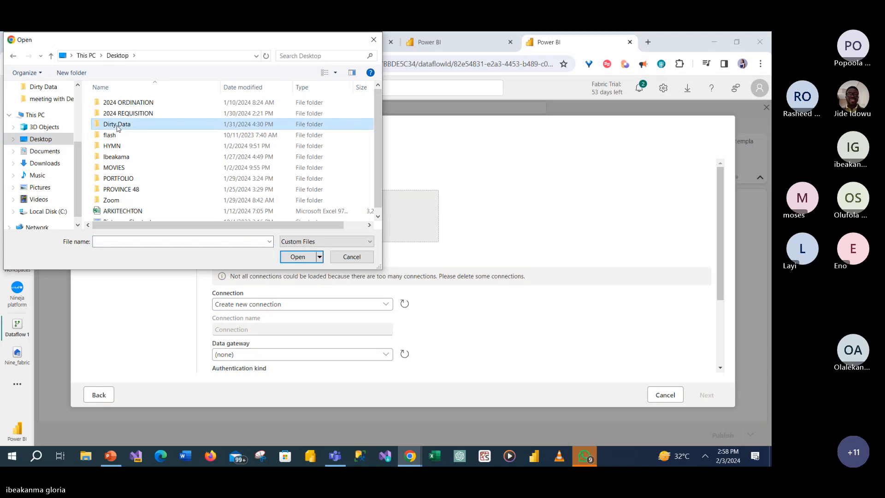
pyautogui.doubleClick(118, 128)
pyautogui.click(140, 105)
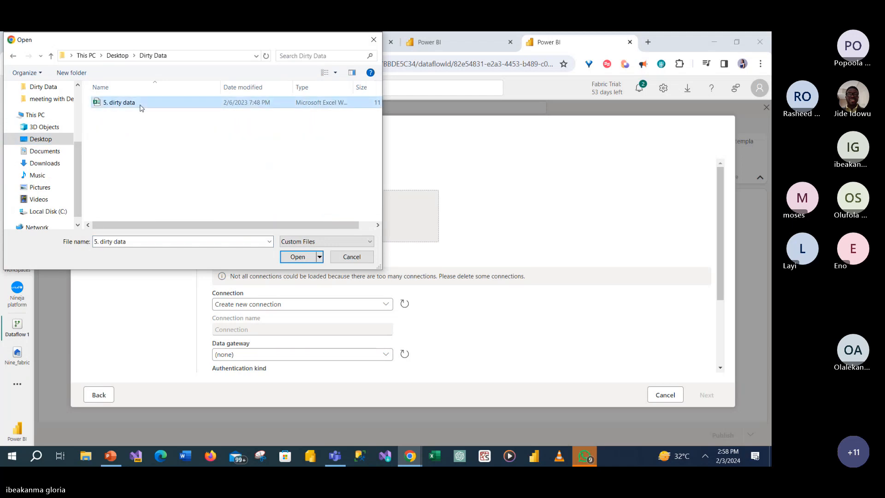
pyautogui.doubleClick(141, 107)
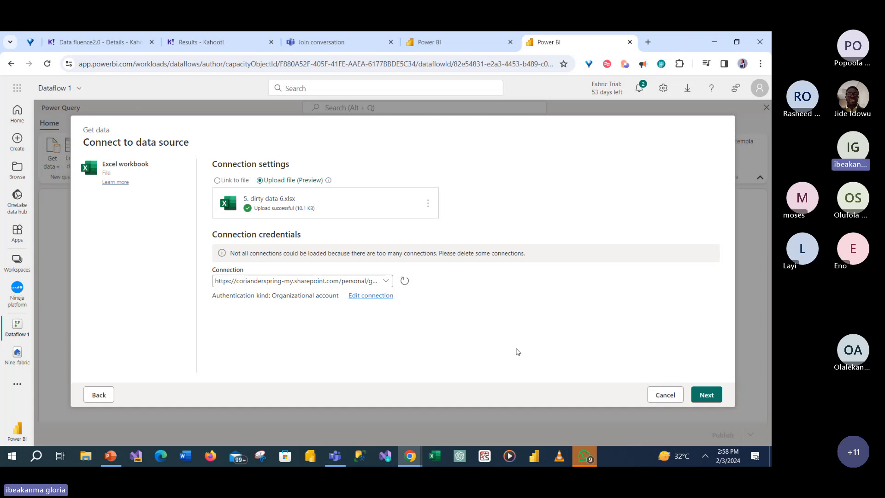
# Connect to the uploaded workbook and tick its Sales sheet to preview the sales table
pyautogui.click(707, 395)
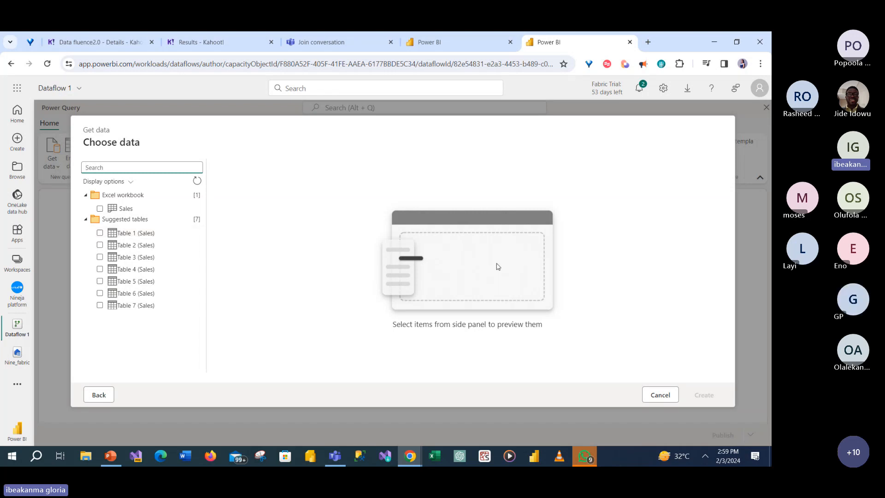
pyautogui.click(100, 209)
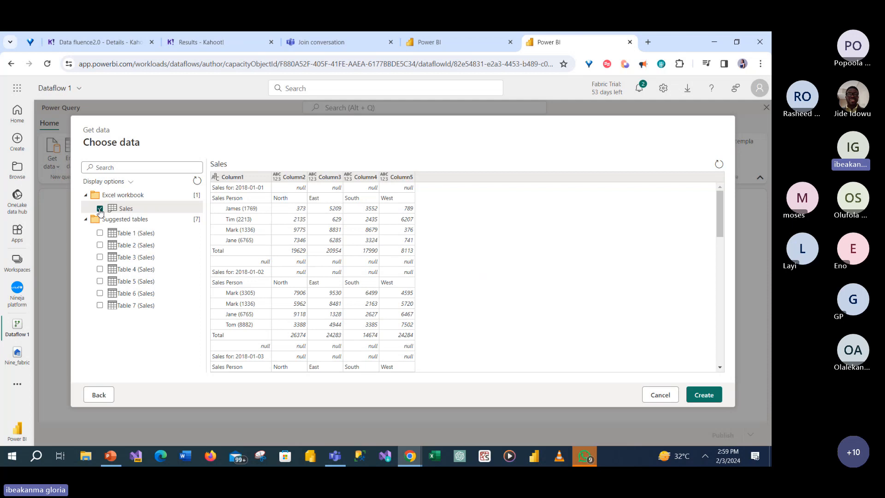
# Create the Sales query and scroll through its 67-row, 5-column data grid
pyautogui.click(710, 396)
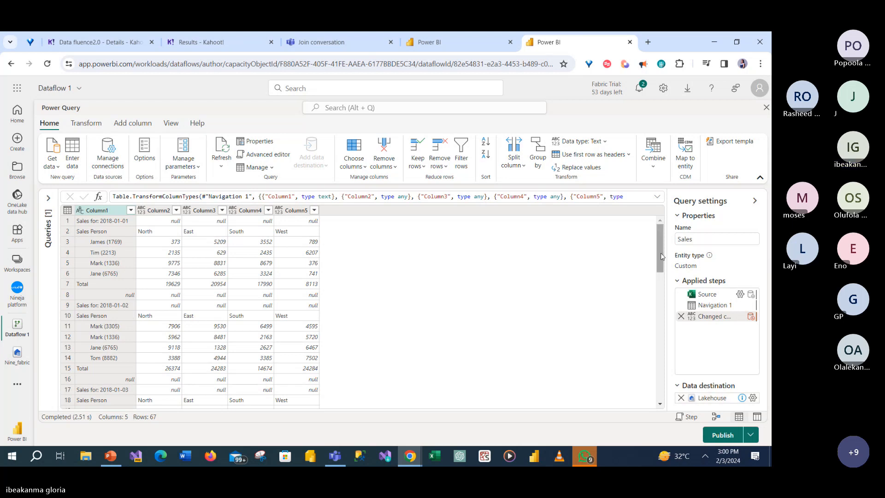
pyautogui.moveTo(661, 257)
pyautogui.mouseDown()
pyautogui.moveTo(666, 342)
pyautogui.moveTo(669, 256)
pyautogui.mouseUp()
pyautogui.moveTo(332, 464)
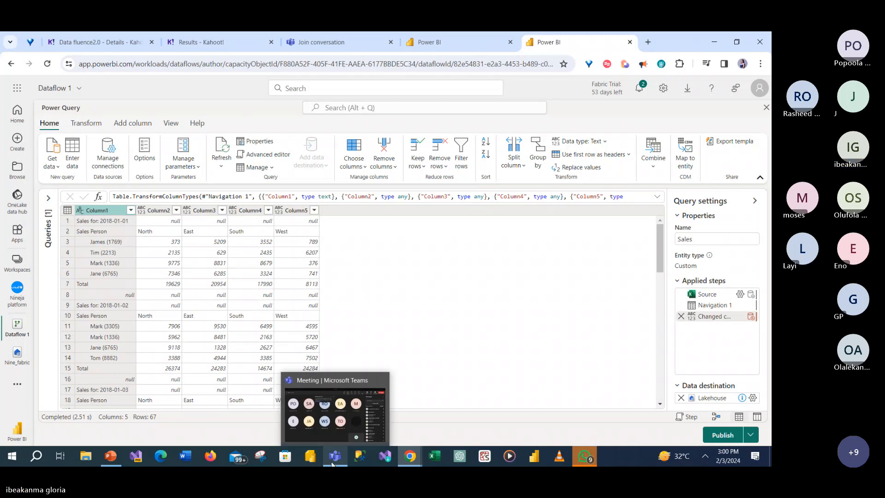
pyautogui.click(340, 429)
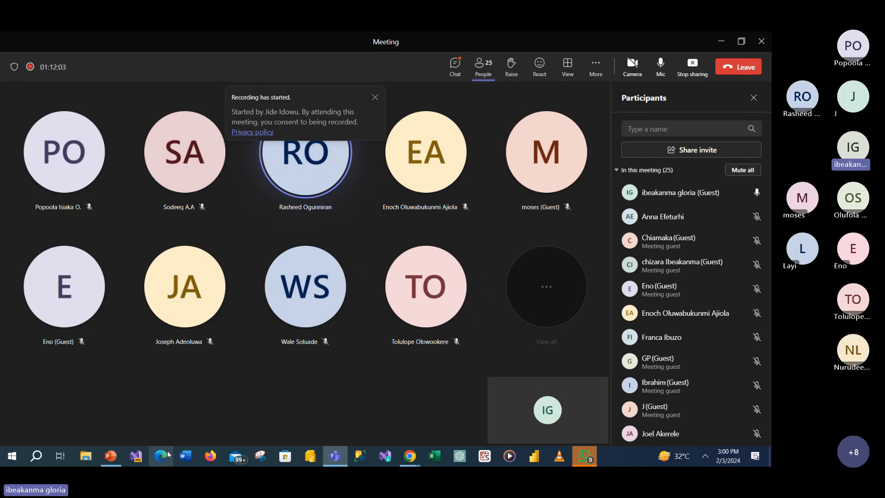
pyautogui.moveTo(410, 455)
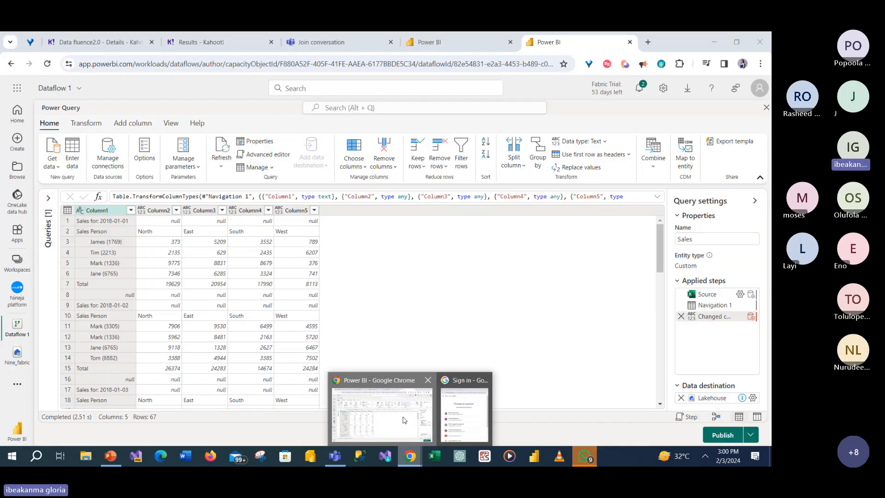
pyautogui.click(404, 420)
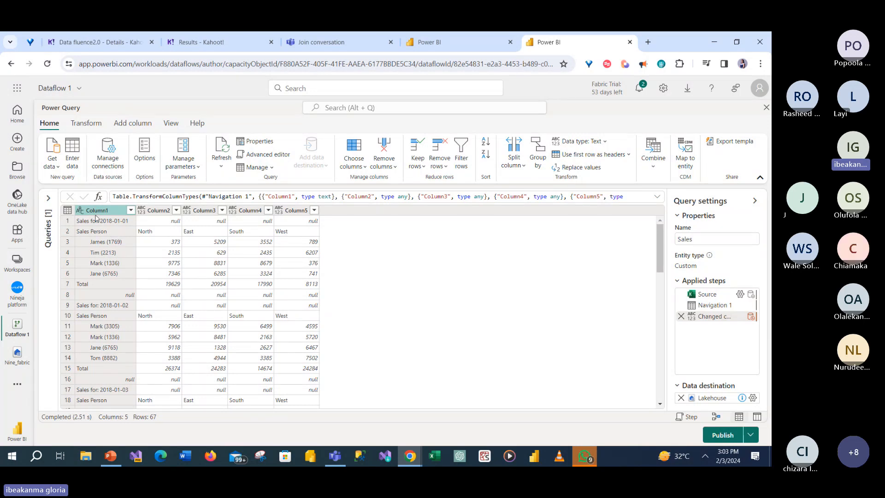
# Browse the Transform, Add column and Home commands, then show the Column from examples choices
pyautogui.click(87, 123)
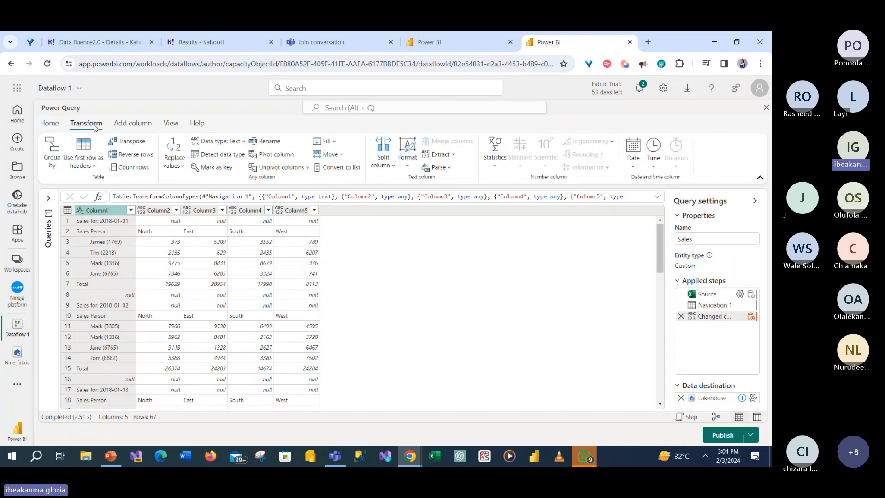
pyautogui.click(130, 131)
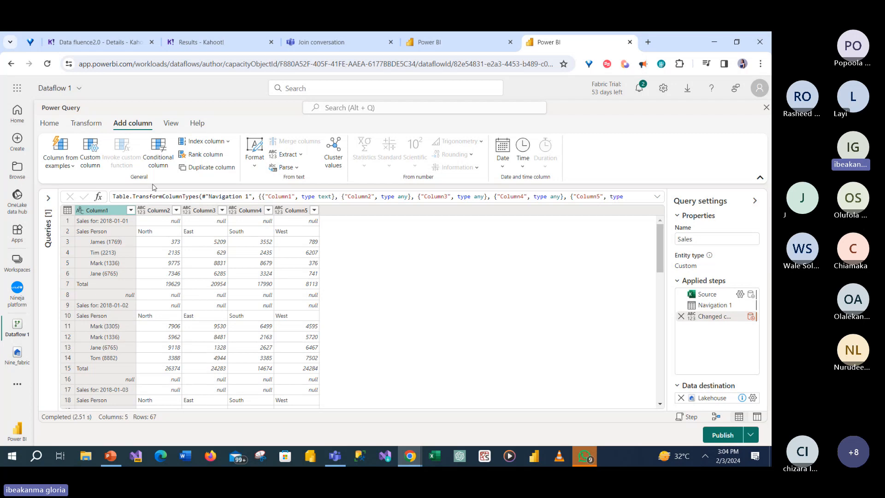
pyautogui.click(48, 125)
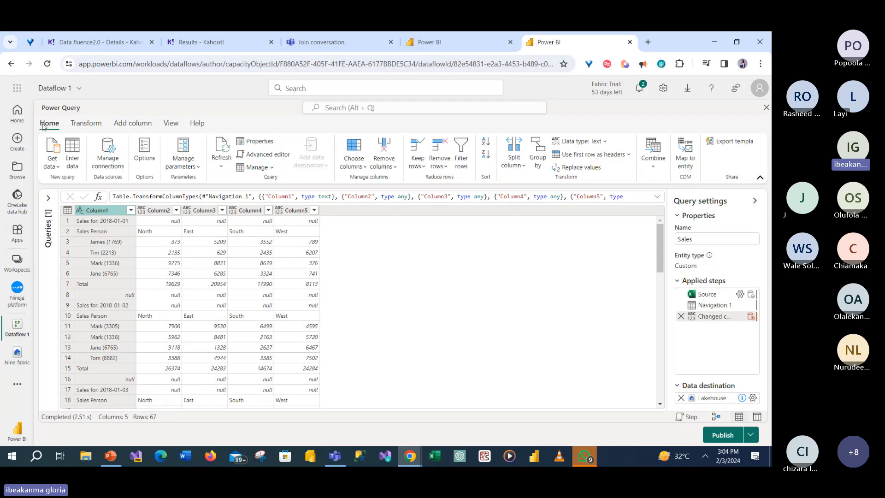
pyautogui.click(134, 124)
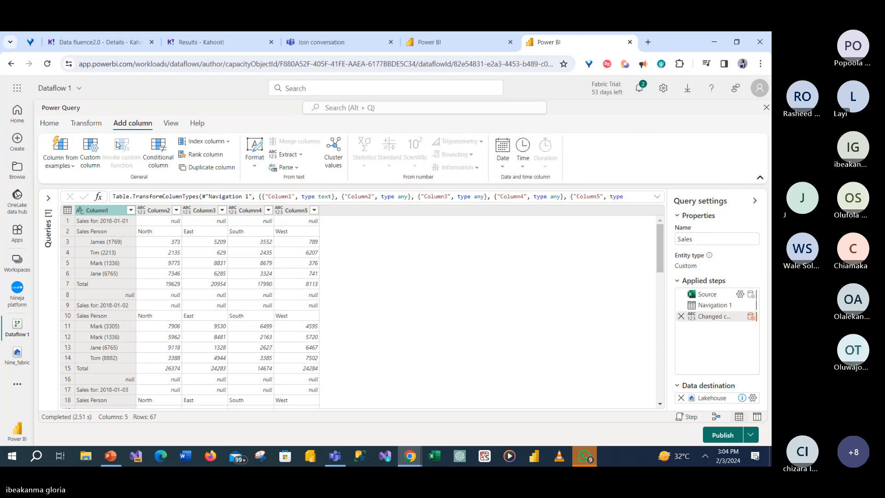
pyautogui.click(73, 166)
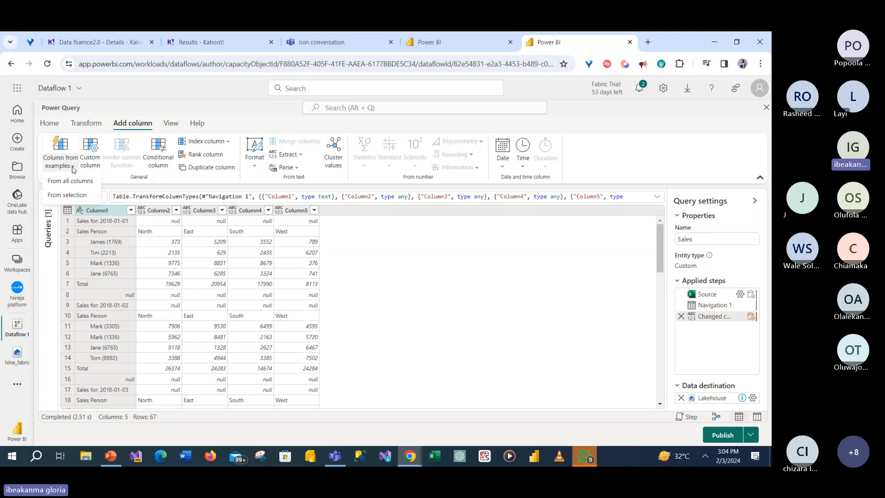
# Build a column from examples of Column1 with sample value 2018-01-01, creating Text After Delimiter
pyautogui.click(74, 198)
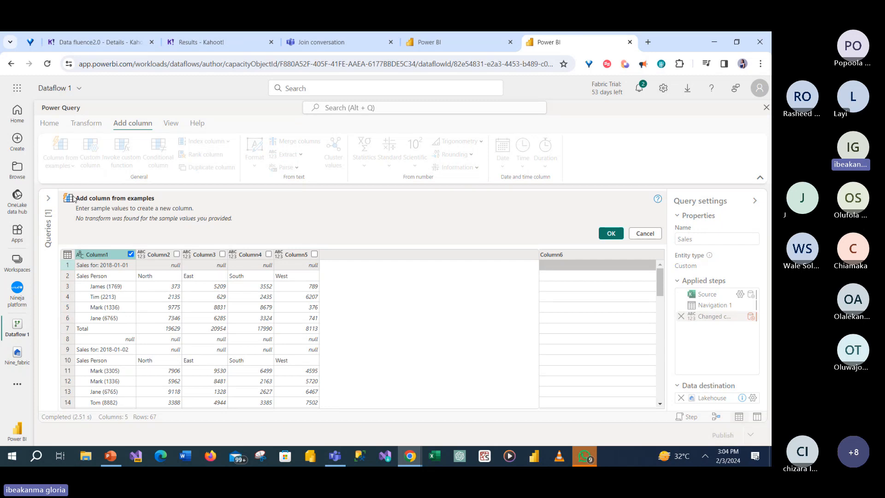
pyautogui.click(563, 266)
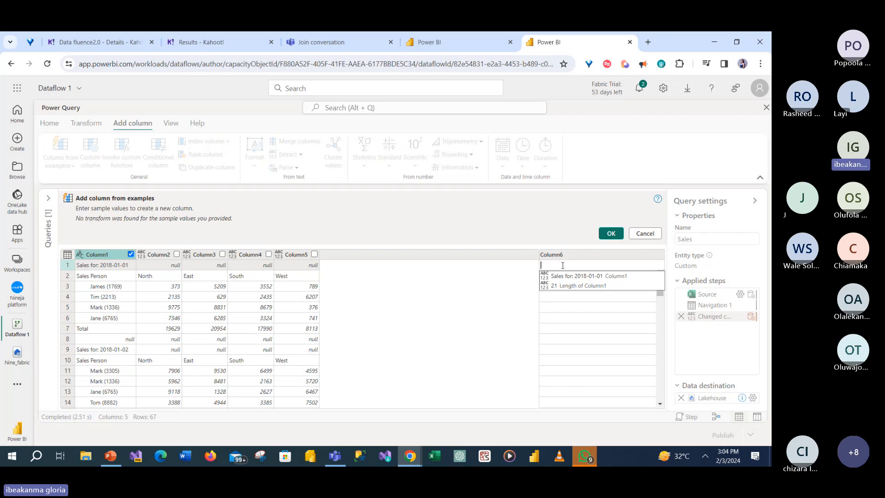
pyautogui.write('2')
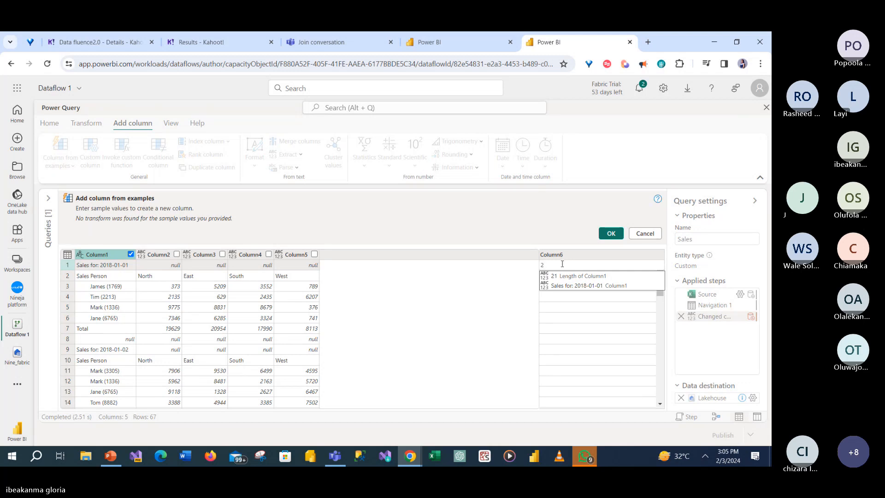
pyautogui.write('0')
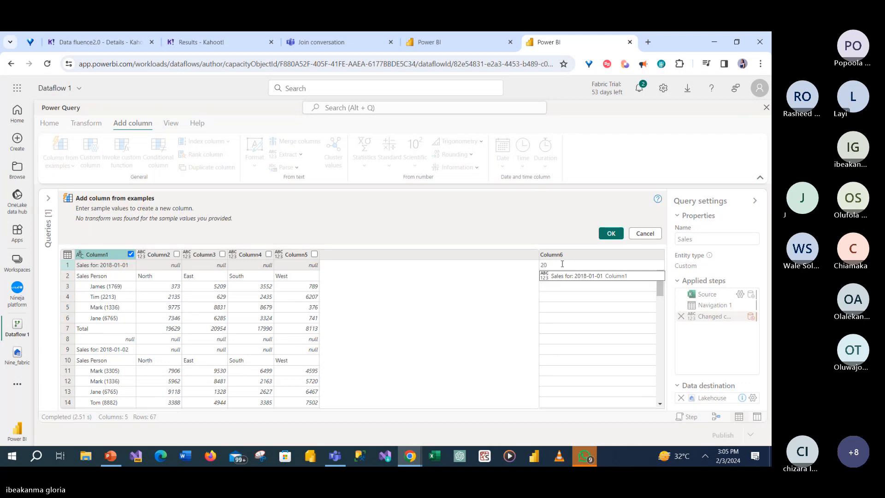
pyautogui.write('18')
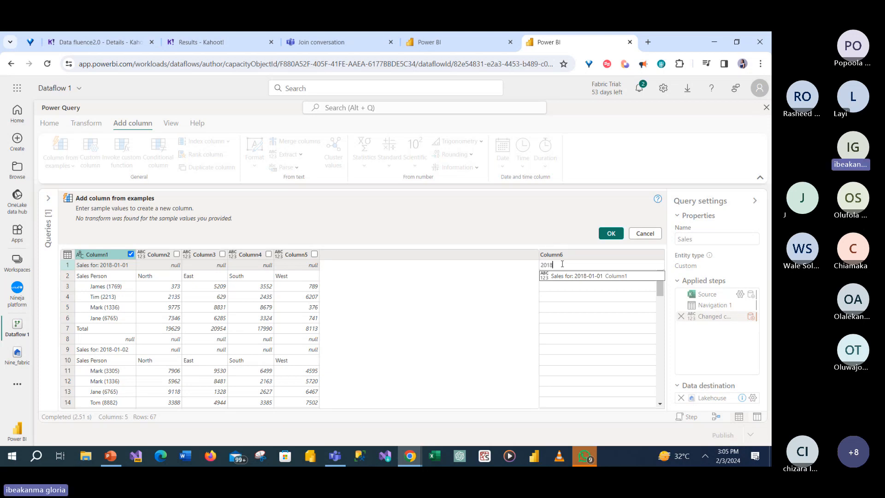
pyautogui.write('-01-01')
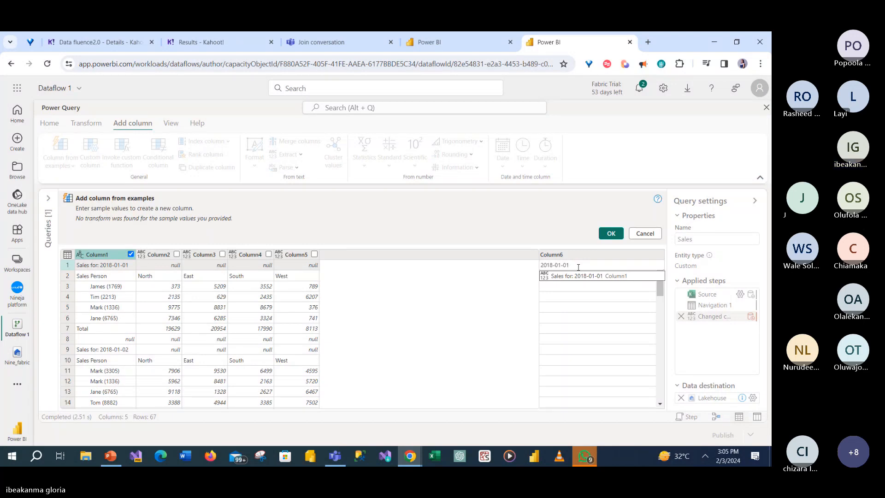
pyautogui.press('Return')
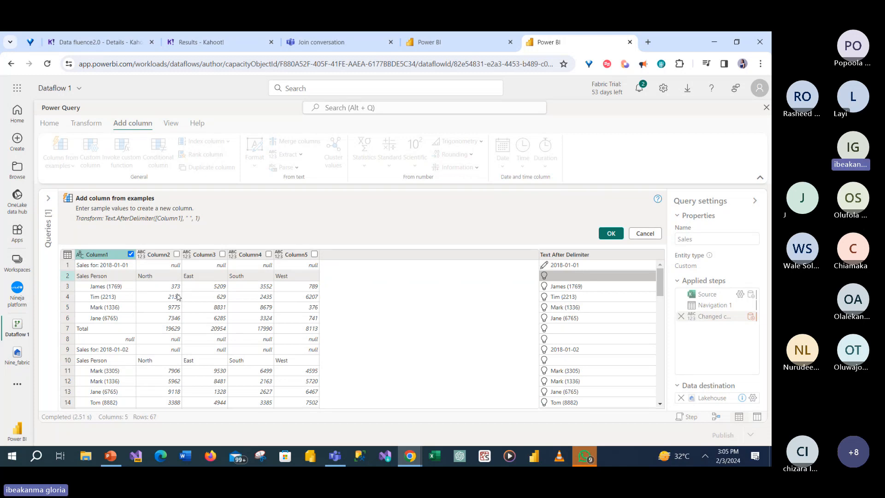
pyautogui.click(609, 234)
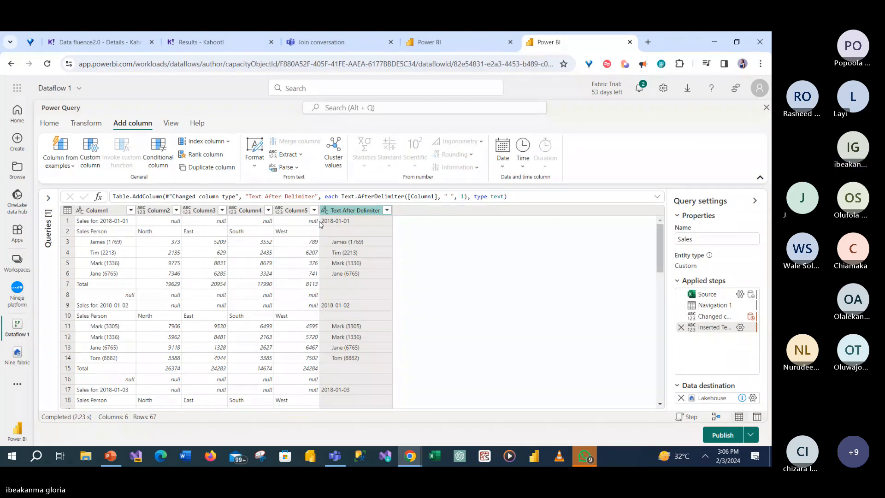
# Change the Text After Delimiter column's data type to Date
pyautogui.click(50, 123)
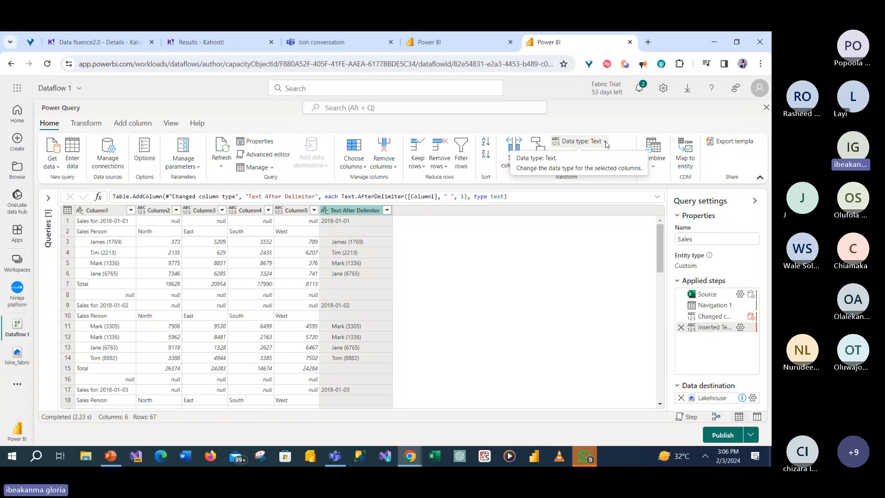
pyautogui.click(605, 143)
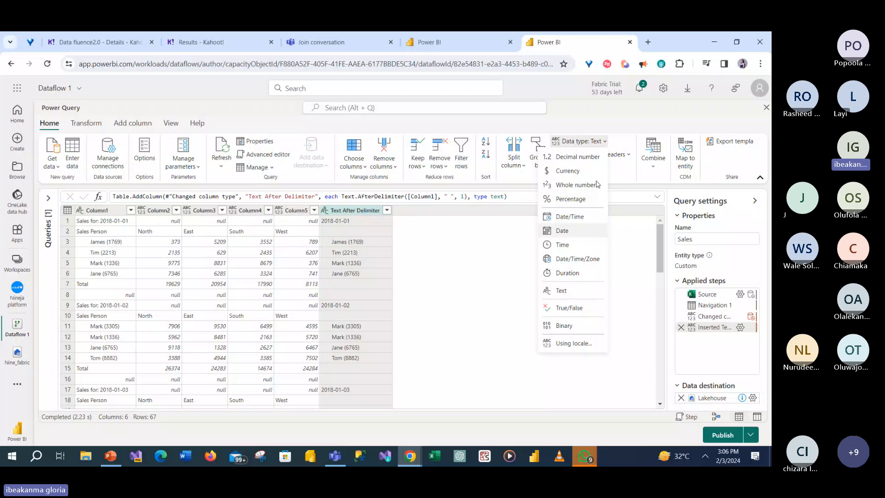
pyautogui.rightClick(351, 210)
pyautogui.moveTo(382, 291)
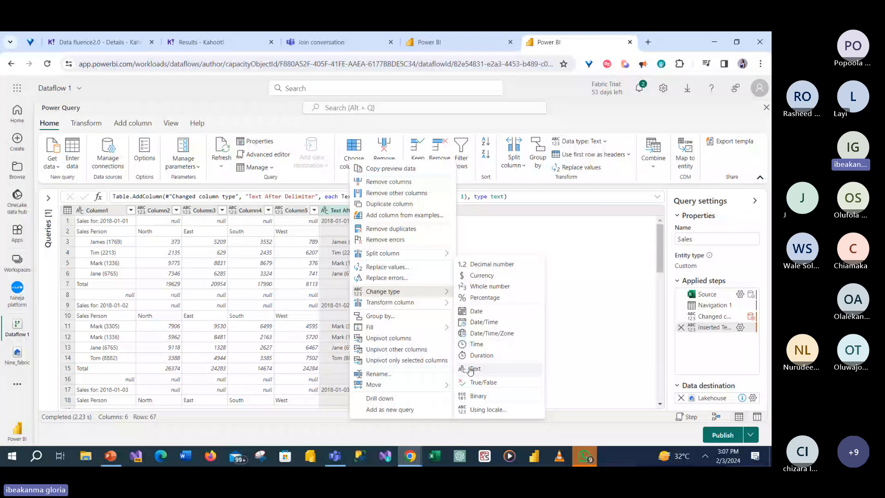
pyautogui.click(460, 311)
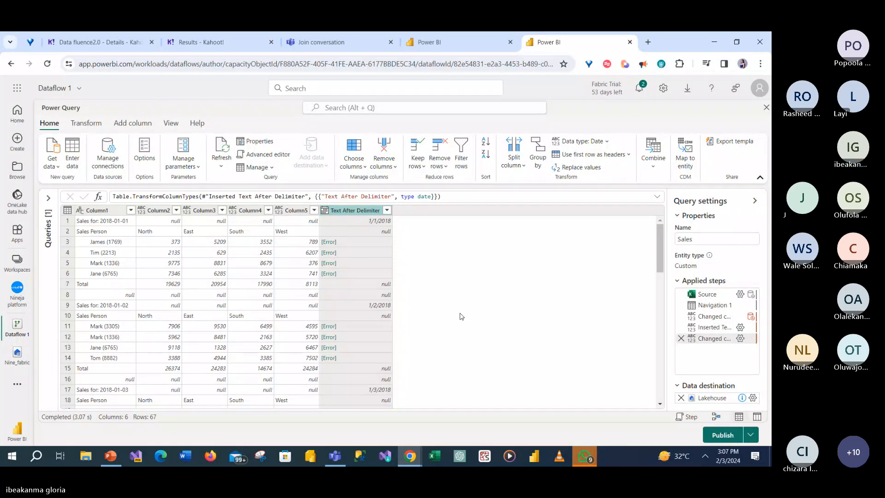
# Replace errors in the Text After Delimiter column with null
pyautogui.rightClick(358, 212)
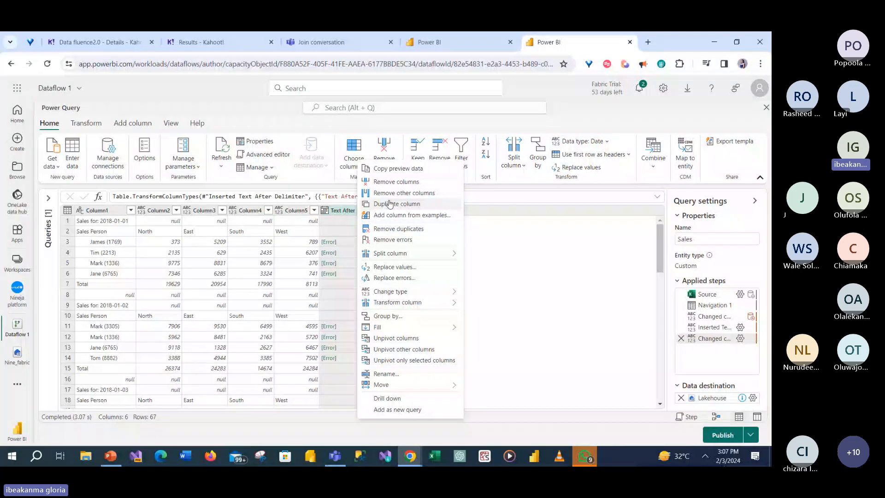
pyautogui.click(379, 279)
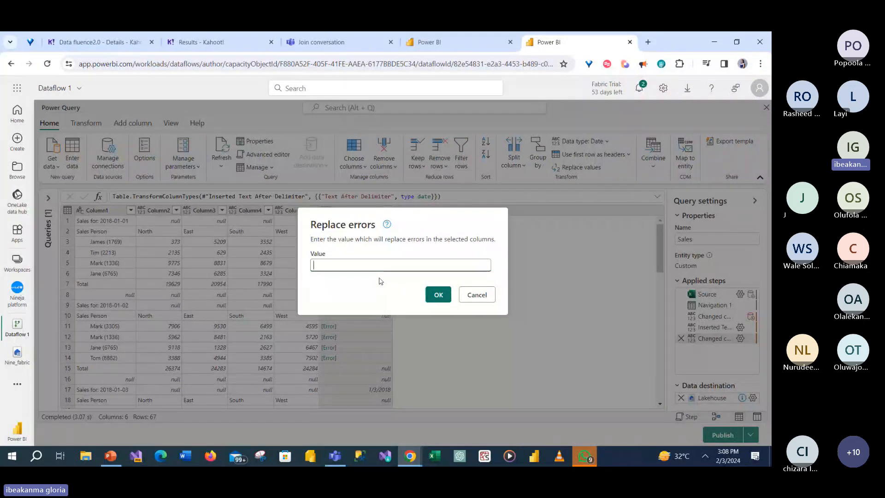
pyautogui.write('null')
pyautogui.click(437, 302)
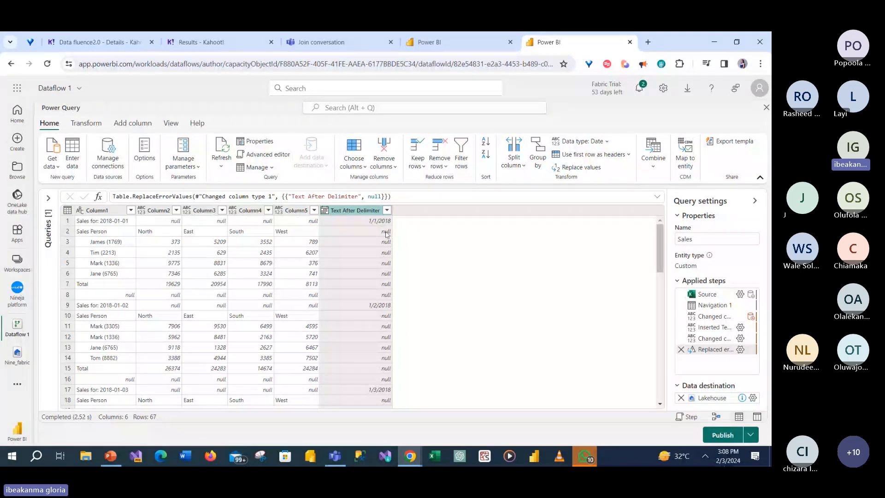
# Fill the Text After Delimiter dates down so every row shows its date
pyautogui.rightClick(360, 213)
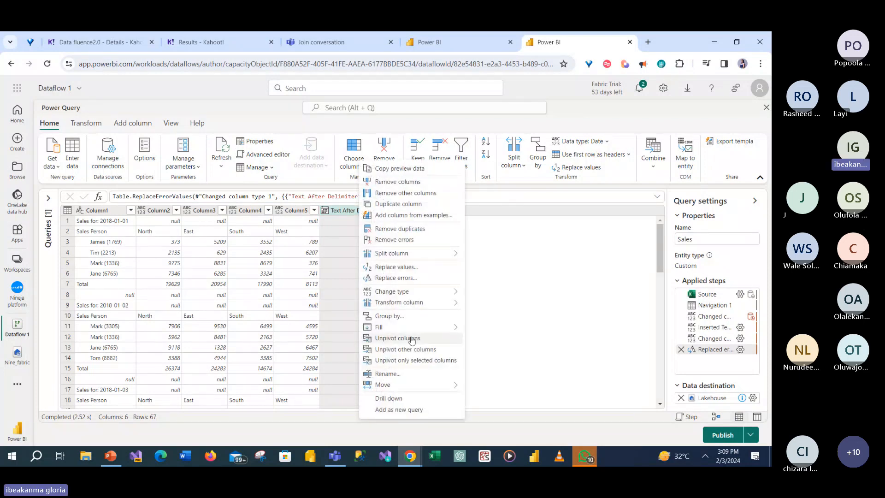
pyautogui.moveTo(389, 330)
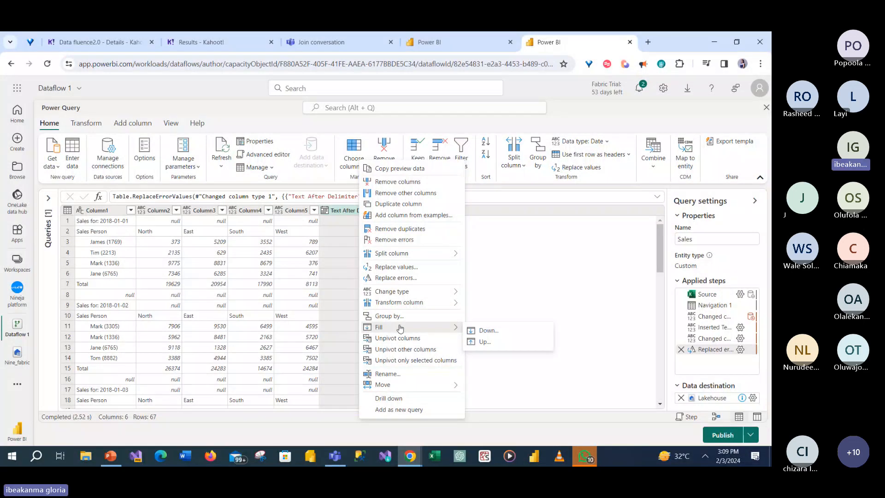
pyautogui.click(486, 331)
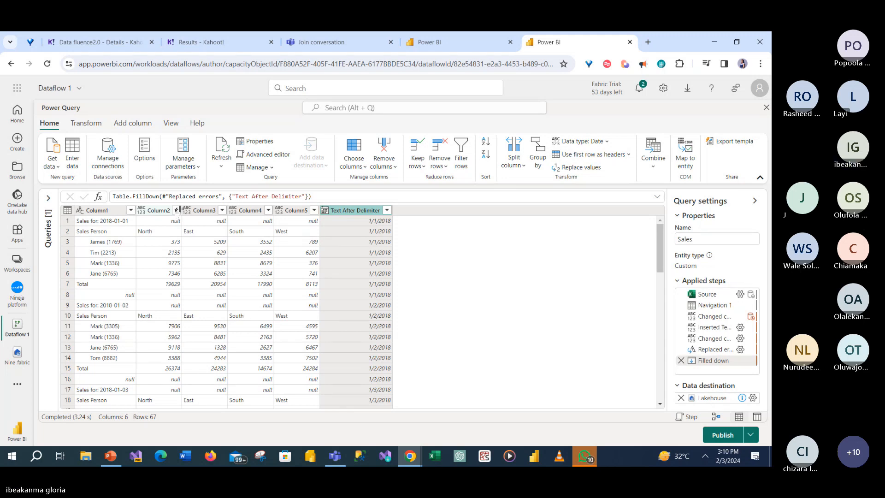
# Filter out rows with null in Column2 of the Sales query, leaving 54 rows
pyautogui.click(176, 210)
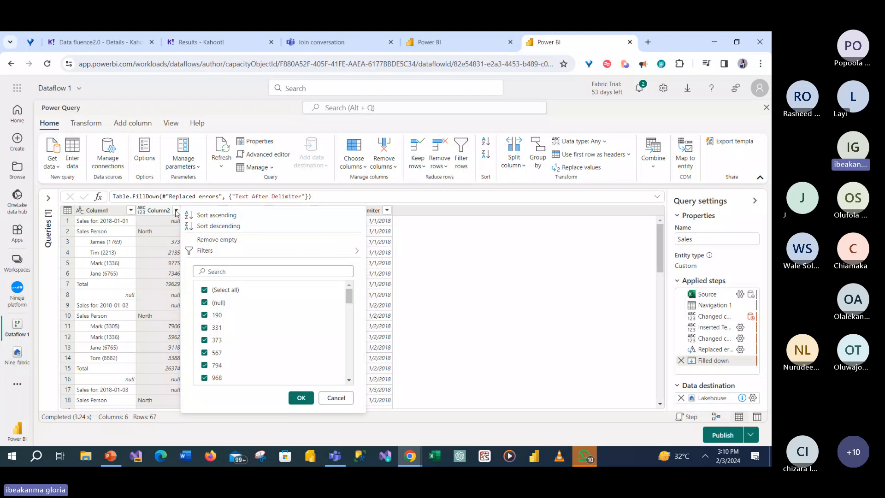
pyautogui.moveTo(349, 295)
pyautogui.mouseDown()
pyautogui.moveTo(348, 392)
pyautogui.moveTo(350, 294)
pyautogui.mouseUp()
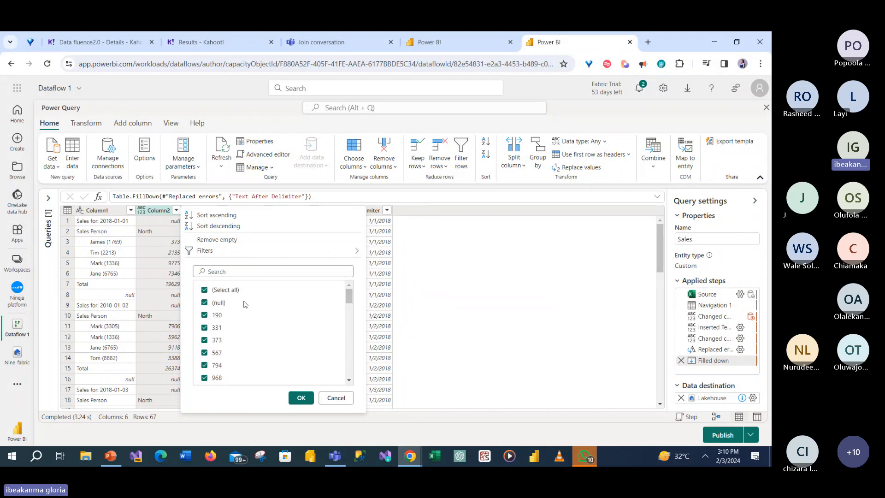
pyautogui.click(204, 303)
pyautogui.click(301, 398)
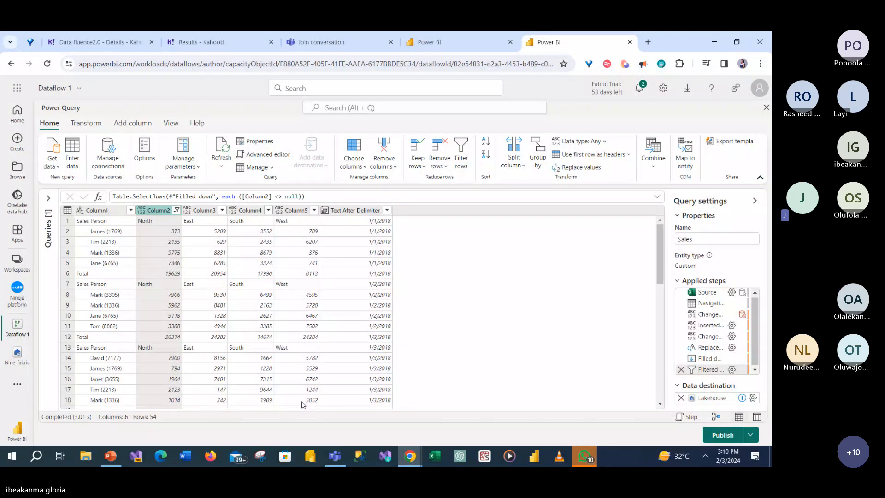
pyautogui.click(335, 456)
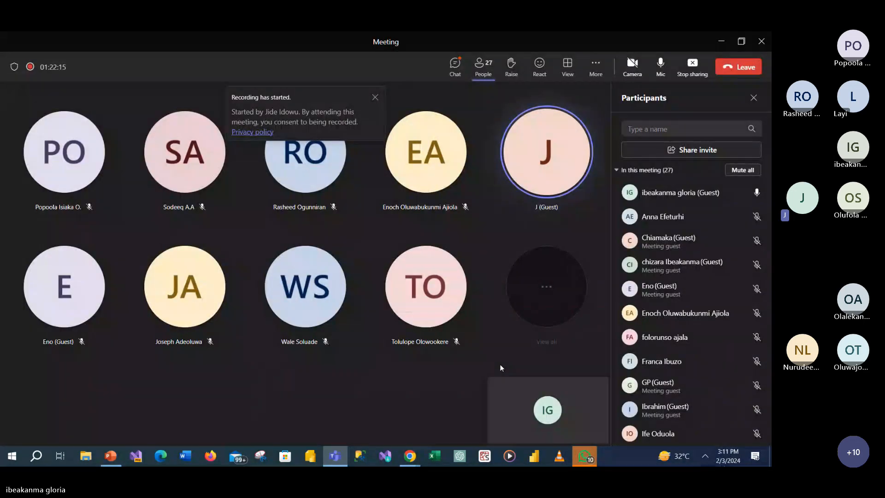
pyautogui.moveTo(768, 254); pyautogui.dragTo(768, 204)
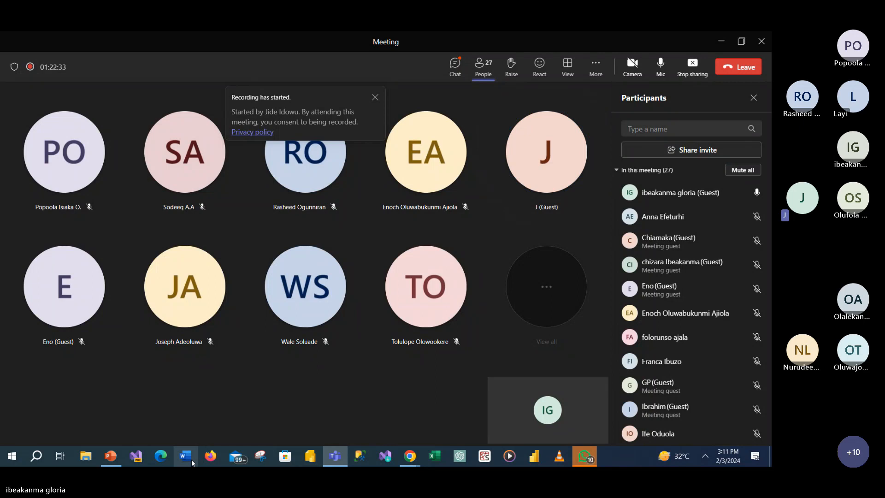
pyautogui.moveTo(329, 463)
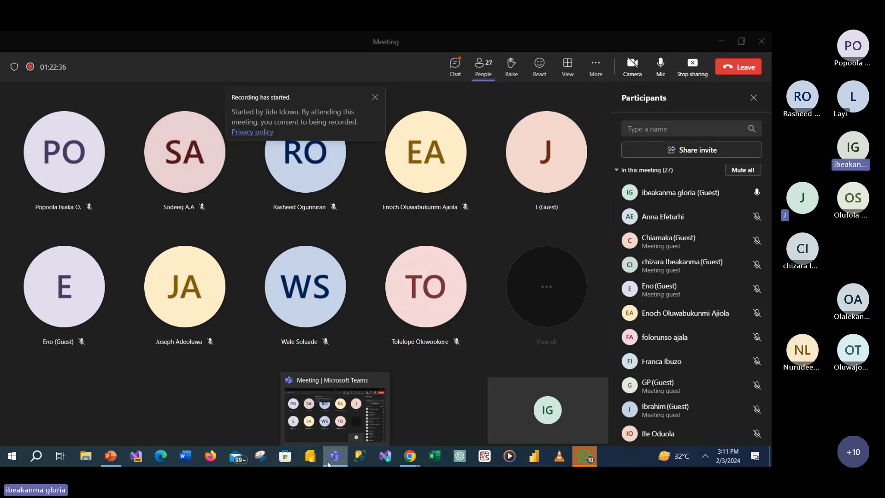
pyautogui.click(329, 463)
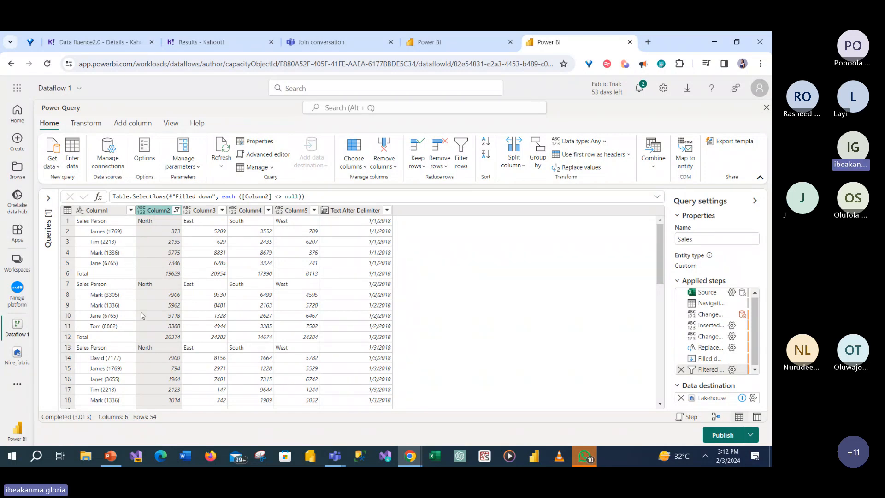
# Also exclude North from the Column2 filter, dropping the Sales Person header rows to leave 47 rows
pyautogui.click(177, 211)
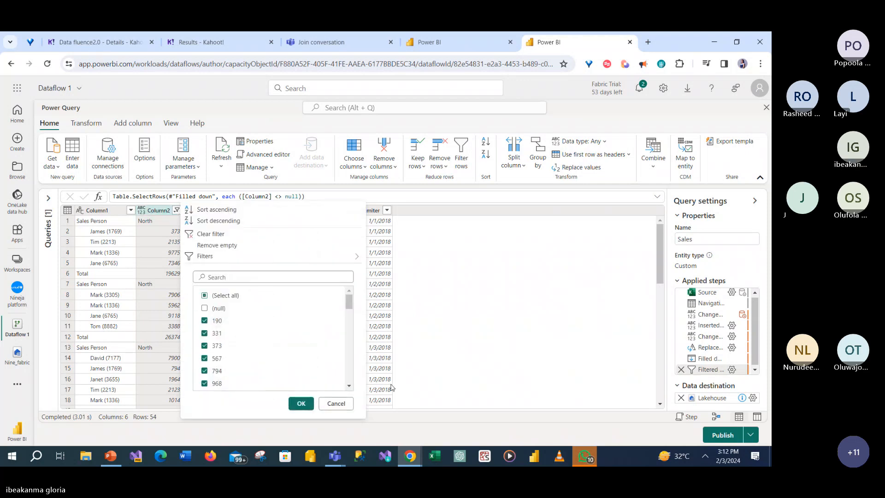
pyautogui.scroll(-8, 349, 386)
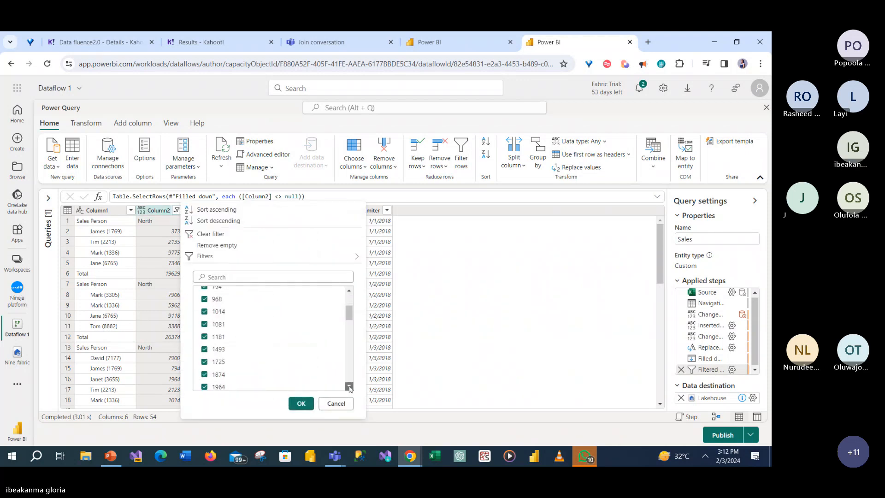
pyautogui.scroll(-8, 348, 388)
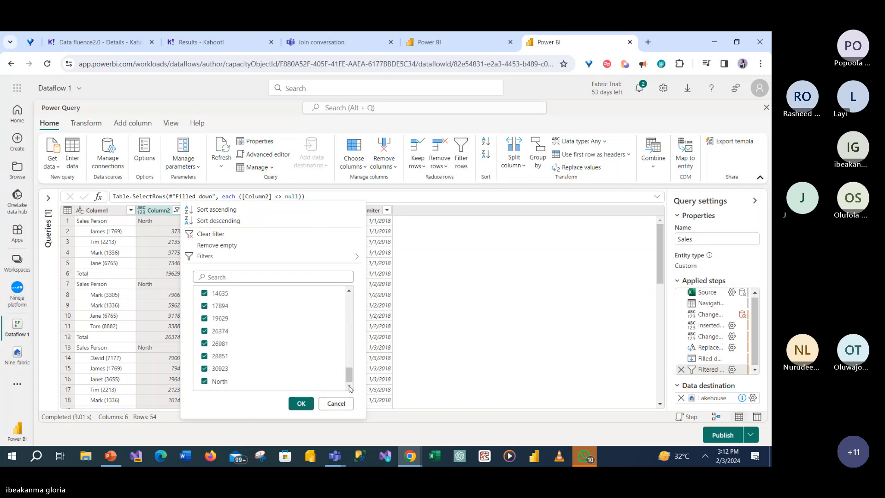
pyautogui.click(204, 383)
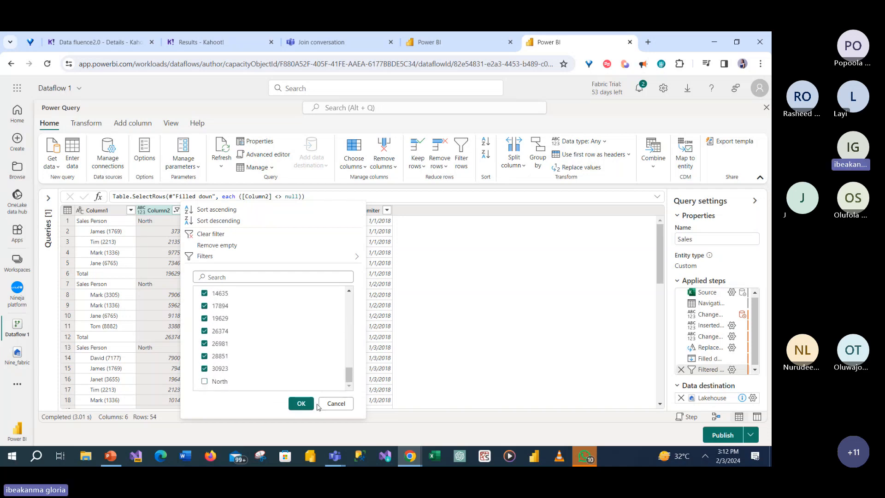
pyautogui.click(301, 404)
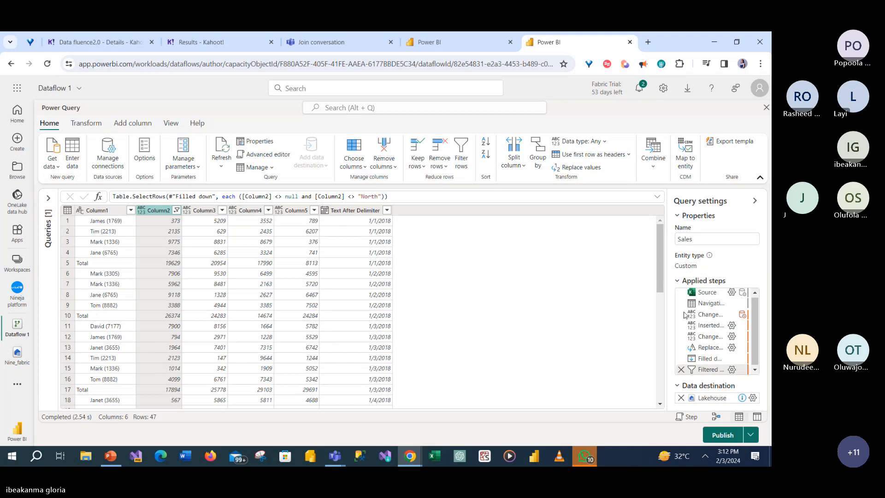
# Delete the Column2 Filtered rows step, returning the Sales query to 67 rows
pyautogui.click(591, 71)
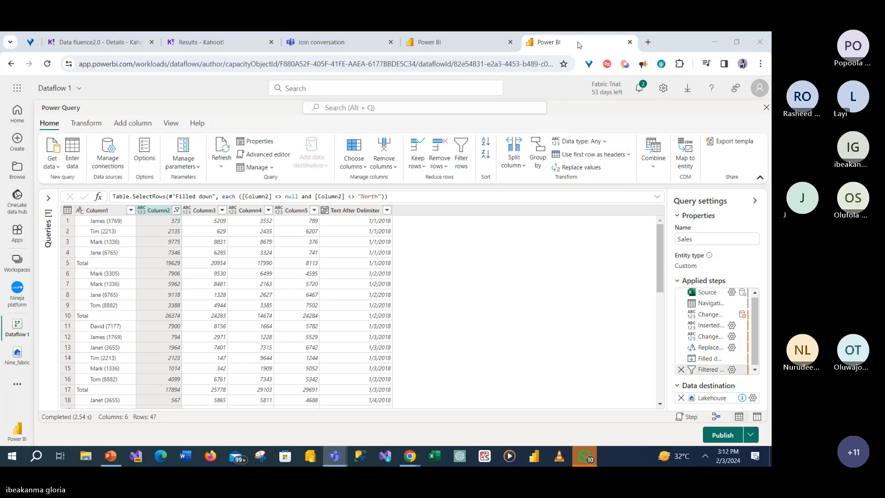
pyautogui.moveTo(755, 321); pyautogui.dragTo(759, 346)
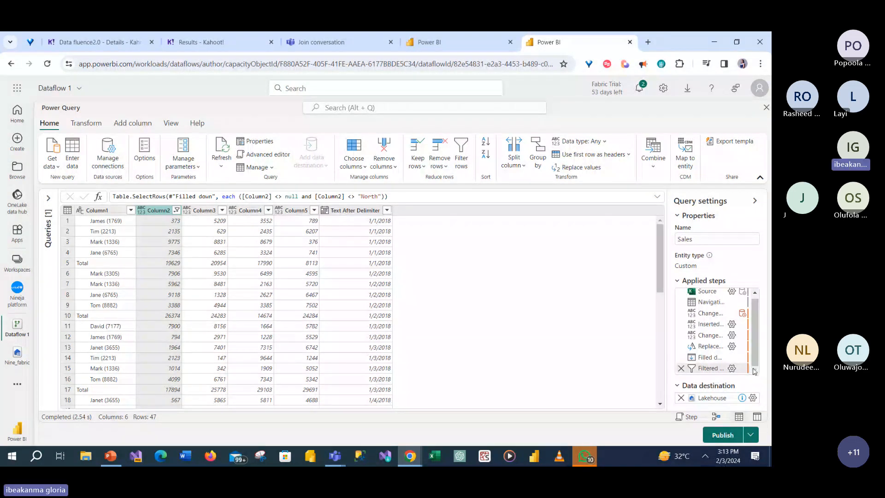
pyautogui.moveTo(681, 371)
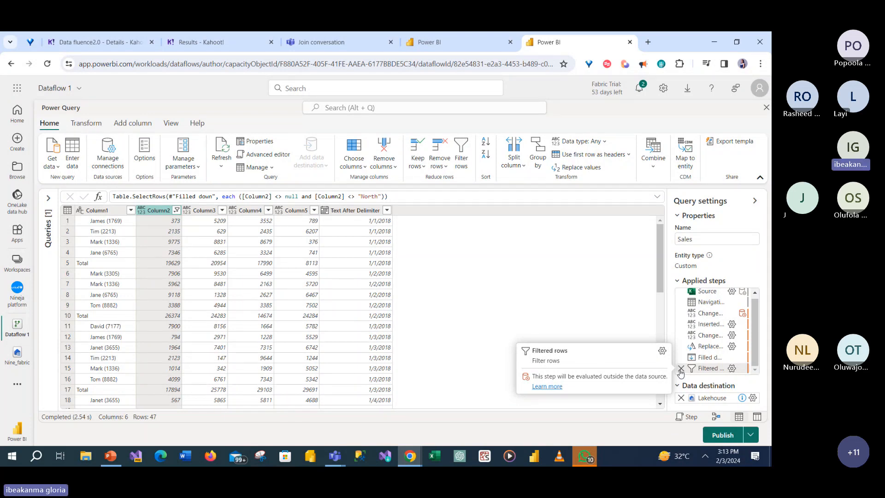
pyautogui.click(681, 368)
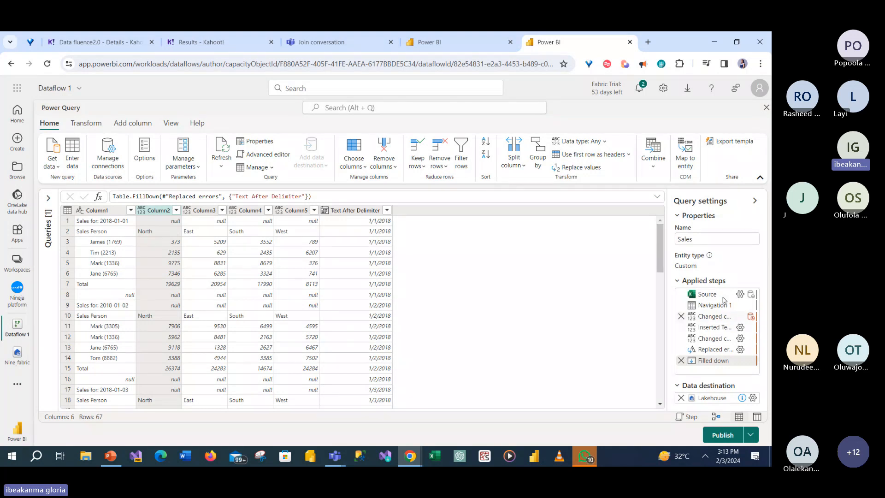
pyautogui.moveTo(705, 333)
# Filter Column1 to exclude the Total rows
pyautogui.click(131, 210)
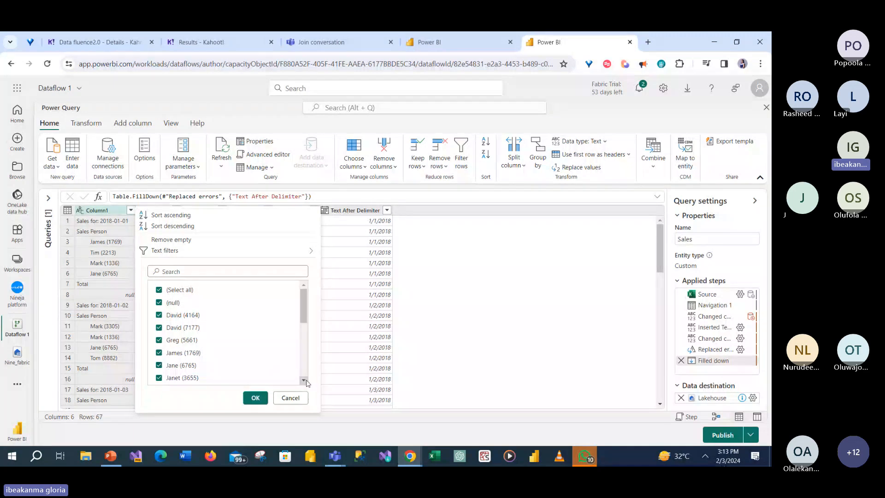
pyautogui.scroll(-5, 306, 382)
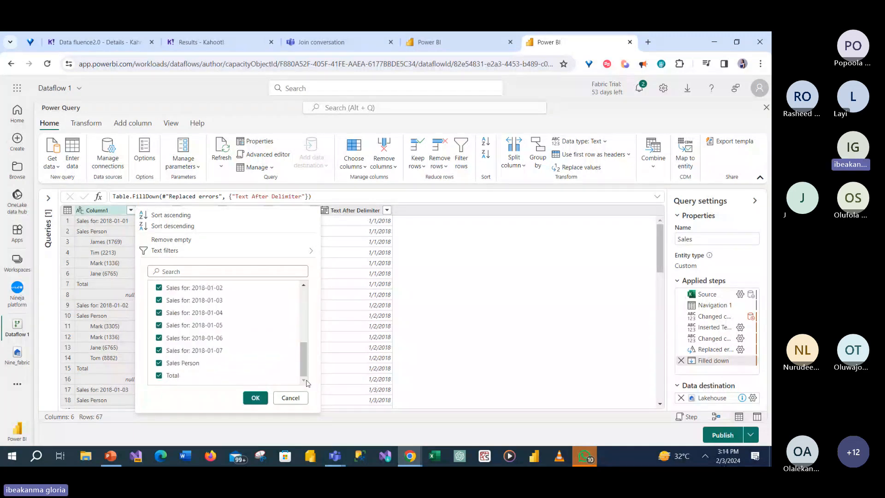
pyautogui.click(160, 376)
pyautogui.click(255, 399)
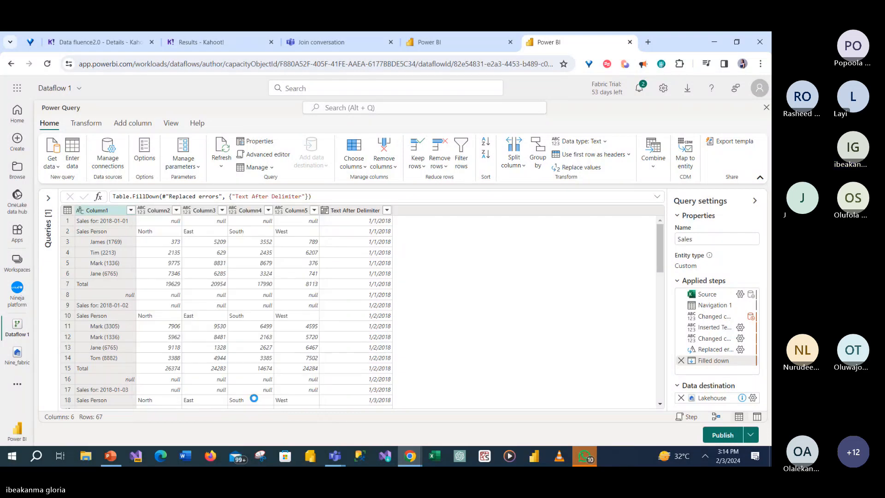
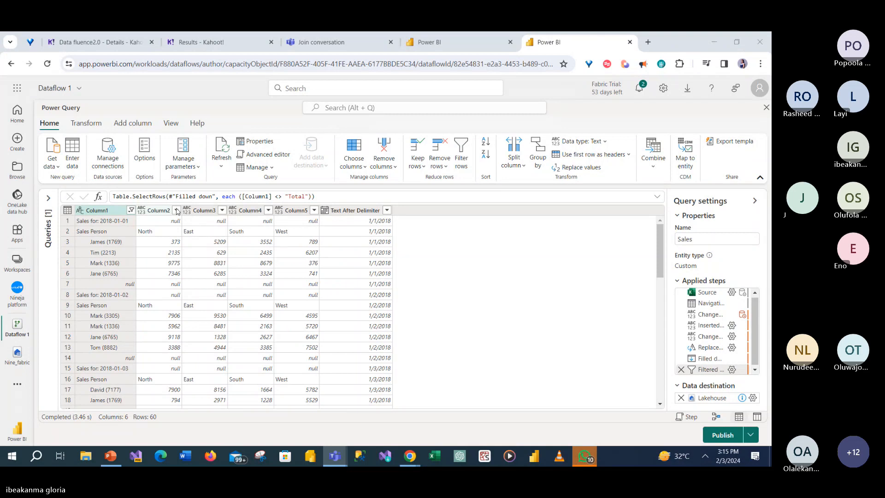
# Filter out null values from Column2 in the Sales query, leaving 47 rows
pyautogui.click(177, 211)
pyautogui.click(176, 211)
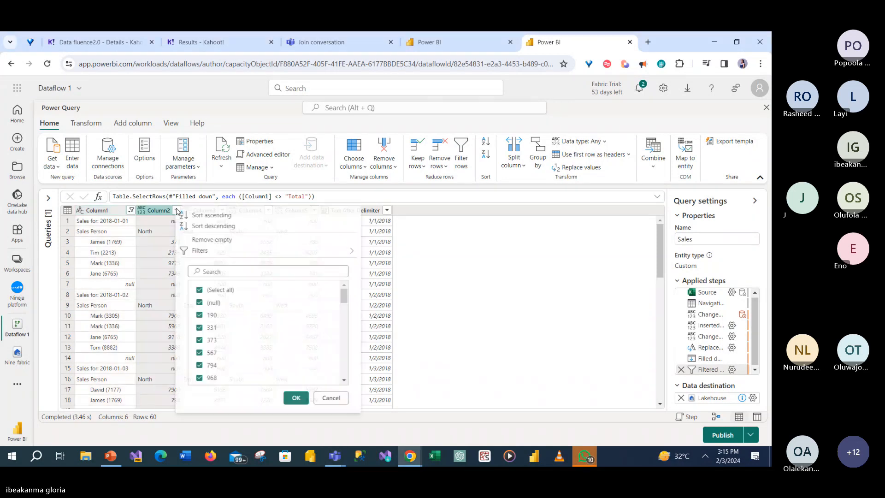
pyautogui.click(204, 304)
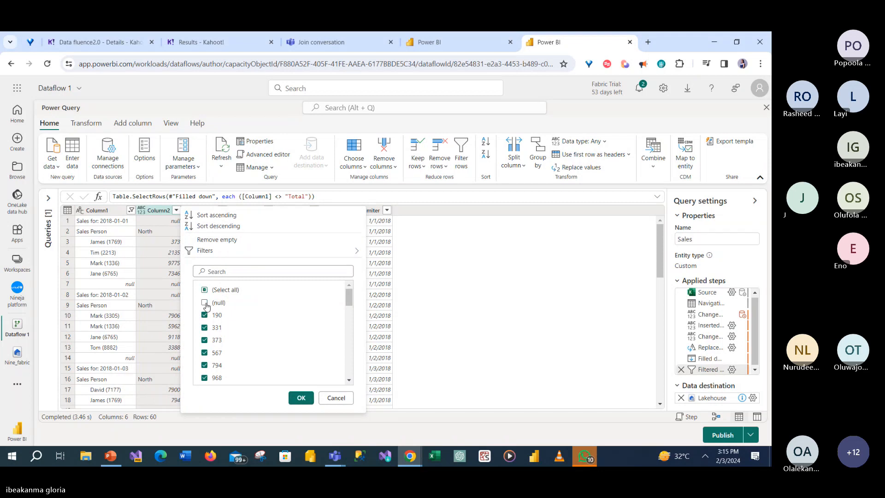
pyautogui.click(305, 399)
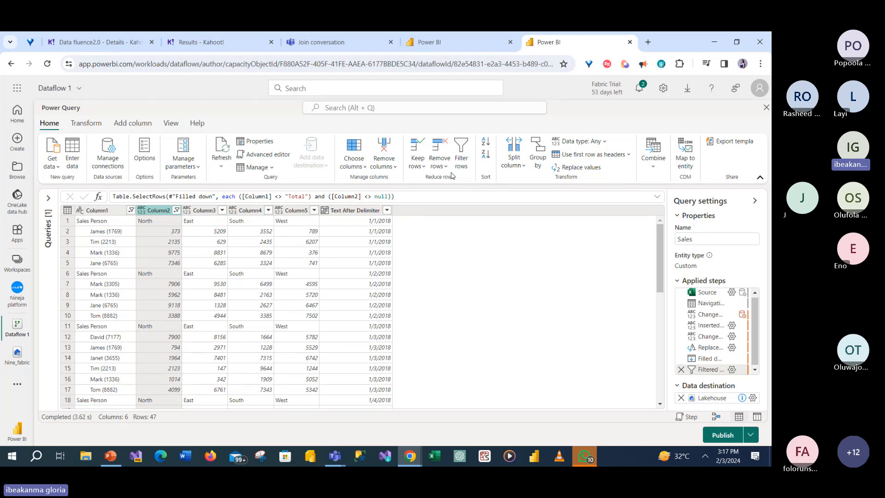
# Promote the first row to headers: Sales Person, North, East, South, West, 1/1/2018
pyautogui.click(627, 155)
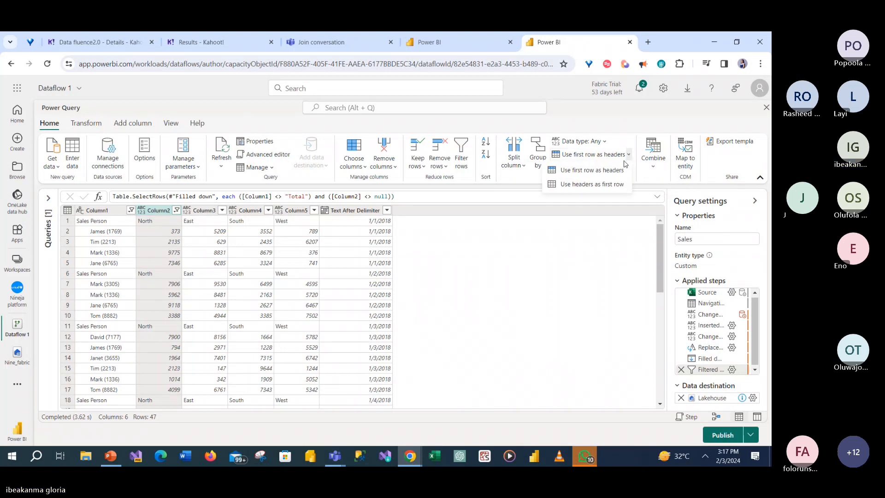
pyautogui.click(598, 171)
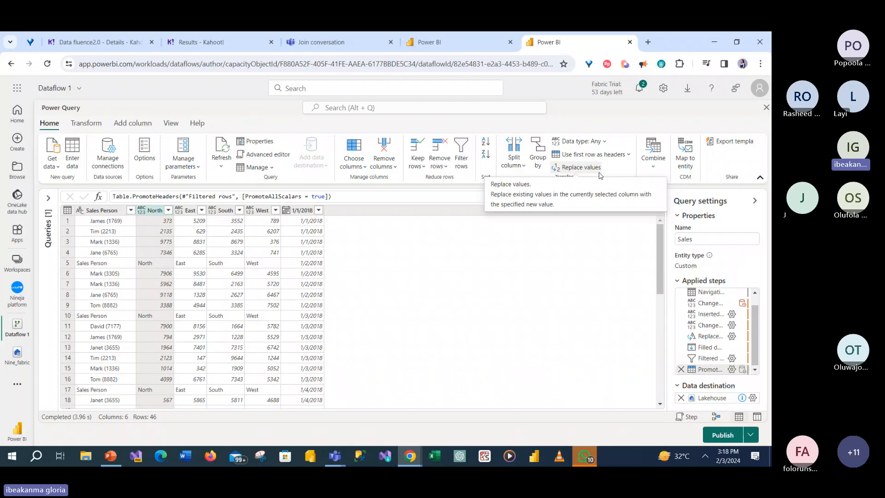
# Rename the 1/1/2018 column to 'Transaction Date'
pyautogui.doubleClick(302, 211)
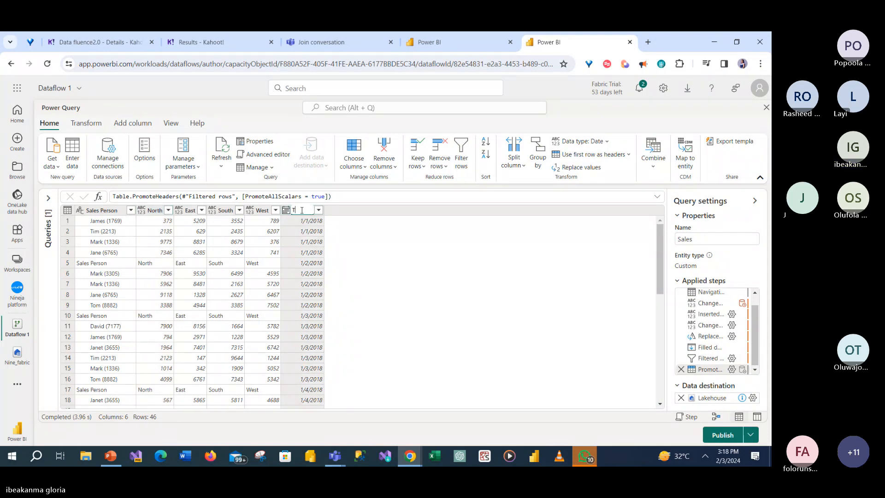
pyautogui.write('Transa')
pyautogui.write('c')
pyautogui.write('tionDat')
pyautogui.write('e')
pyautogui.press('Return')
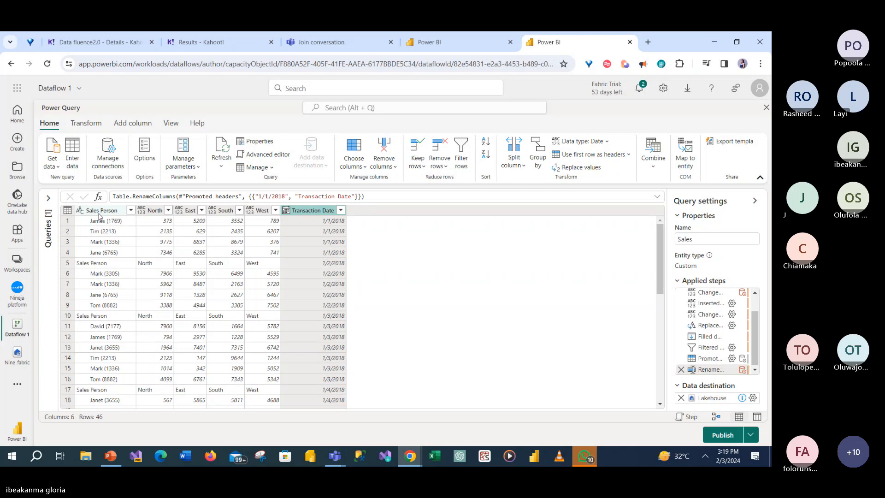
# Show the Add column features and select the Sales Person column
pyautogui.click(134, 124)
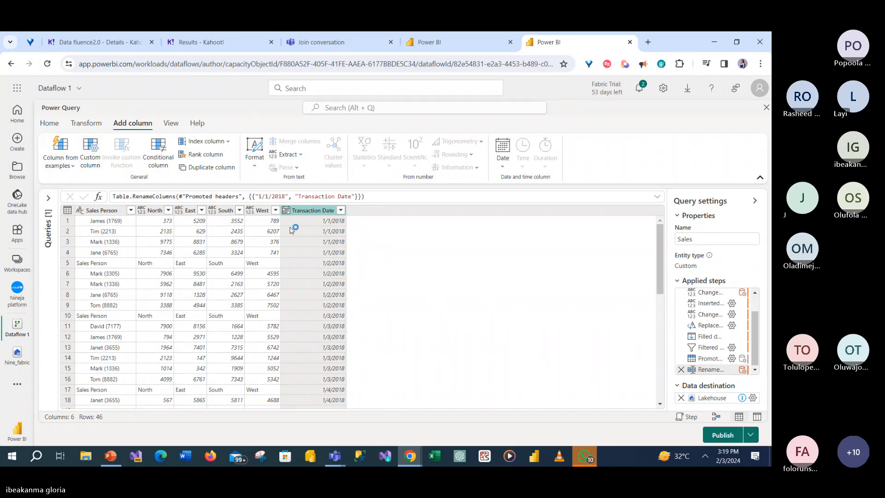
pyautogui.click(100, 212)
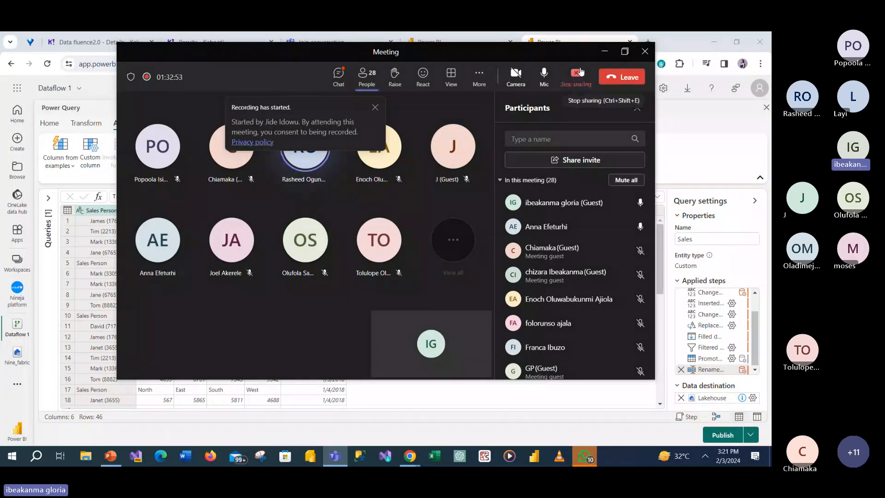
# Minimize the Teams meeting window to return to the Sales query editor
pyautogui.click(605, 52)
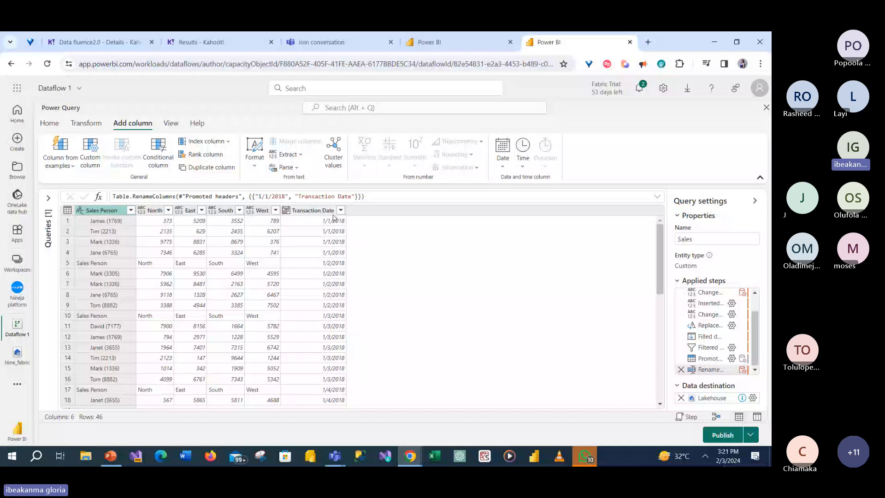
# Move Transaction Date ahead of Sales Person as the first column
pyautogui.moveTo(325, 211); pyautogui.dragTo(102, 205)
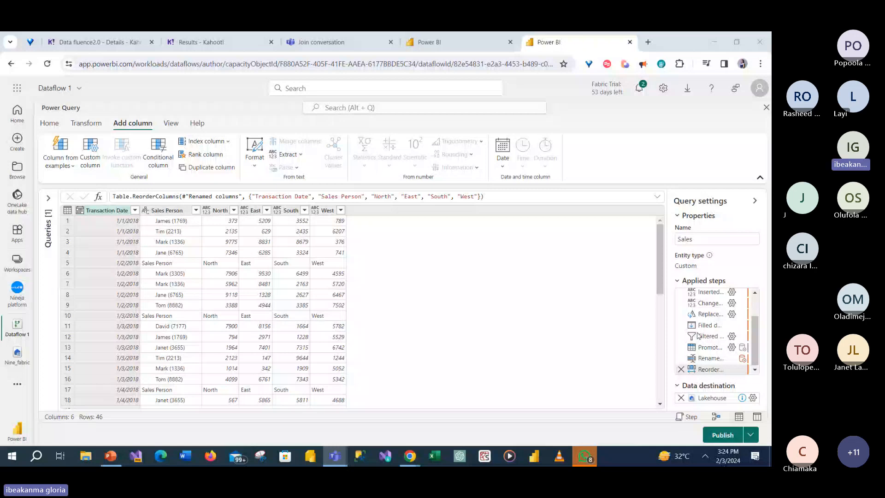
pyautogui.click(220, 210)
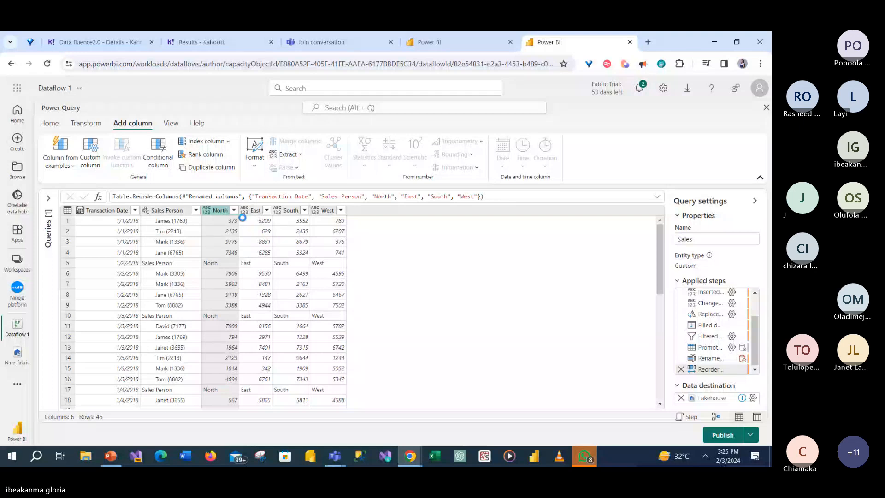
# Change the North, East, South and West columns to Whole number type
pyautogui.click(242, 217)
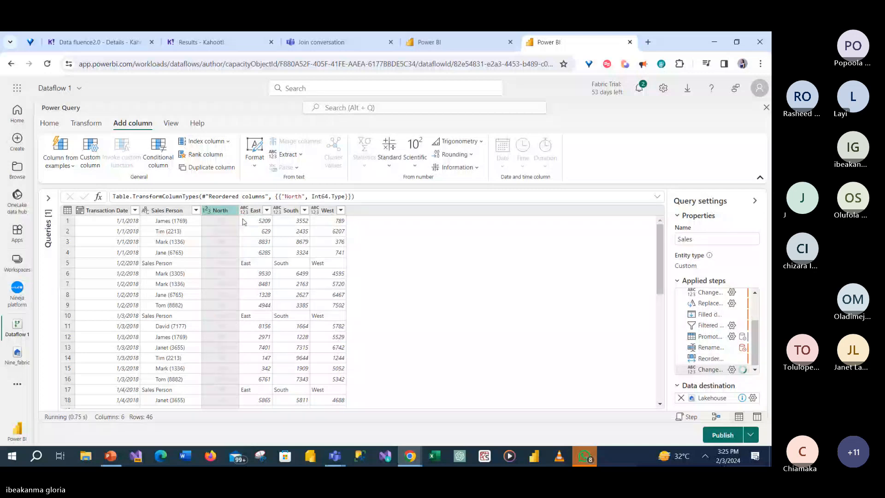
pyautogui.click(244, 210)
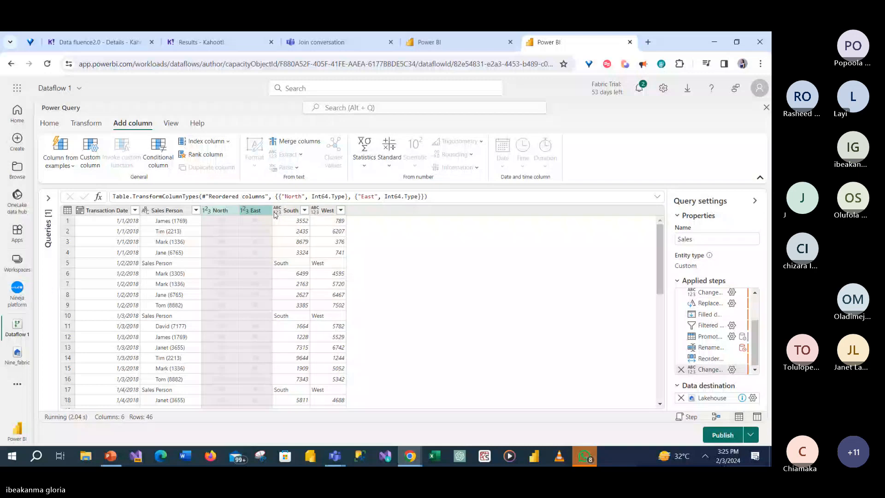
pyautogui.click(277, 211)
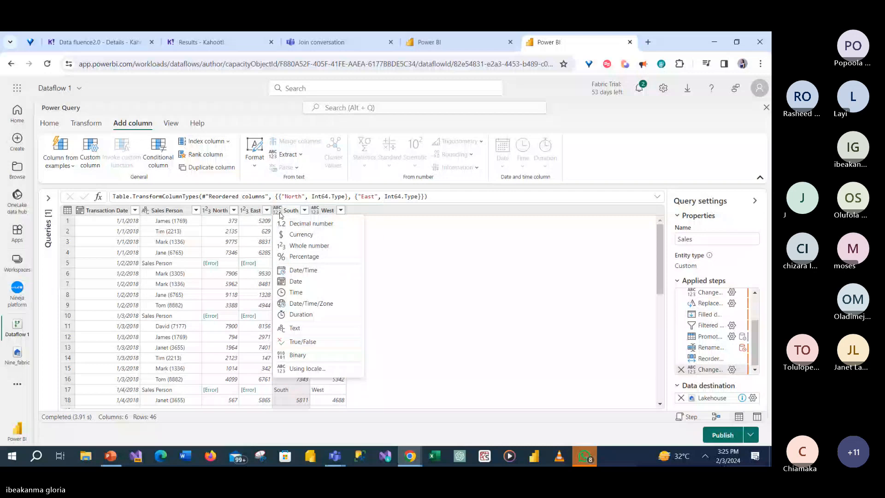
pyautogui.click(308, 245)
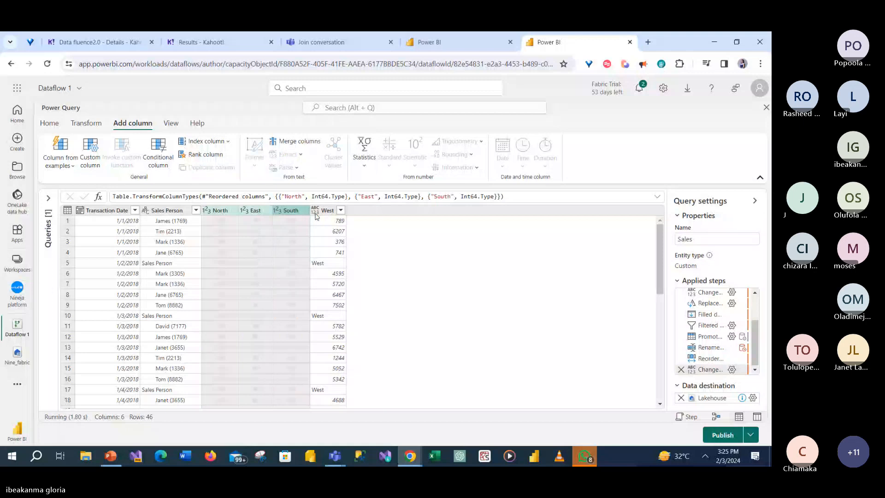
pyautogui.click(316, 213)
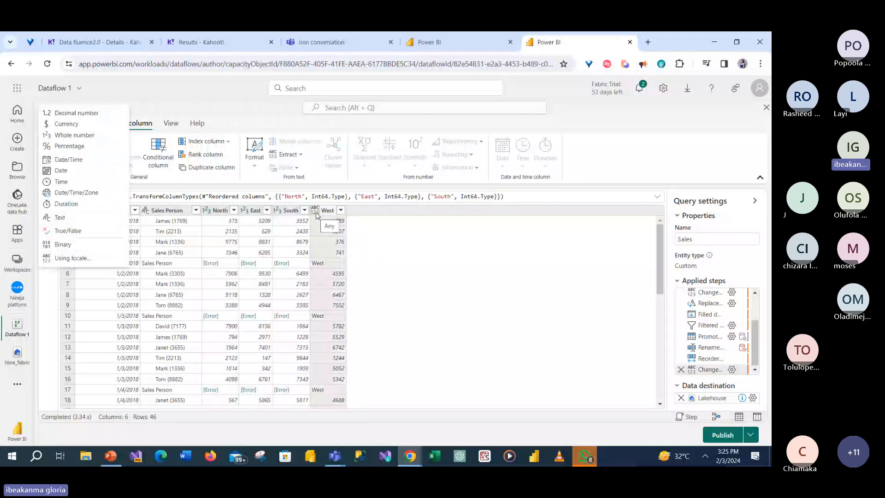
pyautogui.click(76, 166)
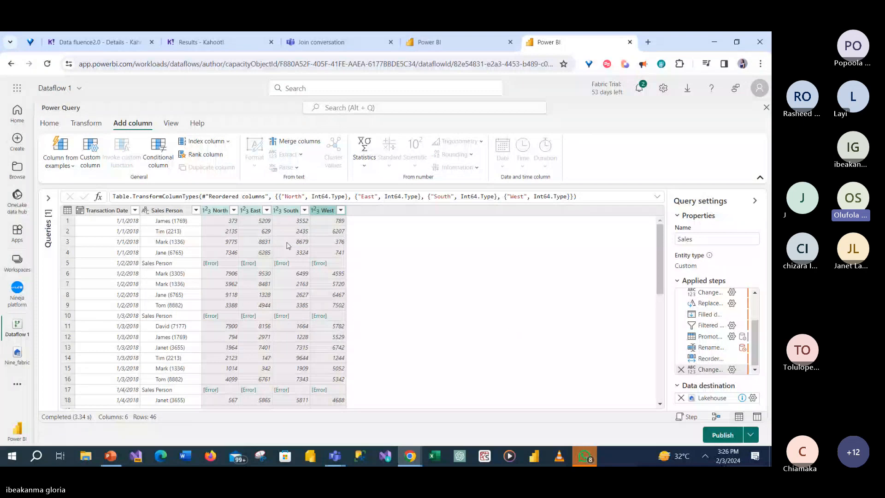
pyautogui.click(233, 210)
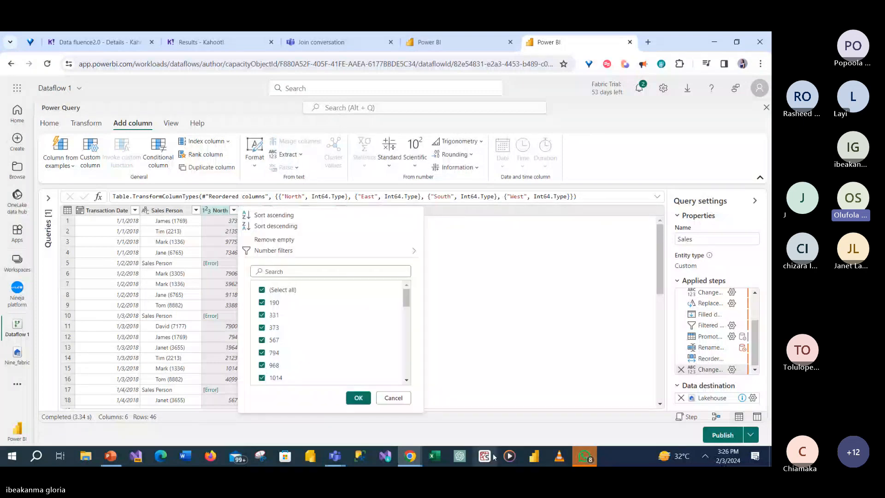
pyautogui.scroll(-5, 402, 295)
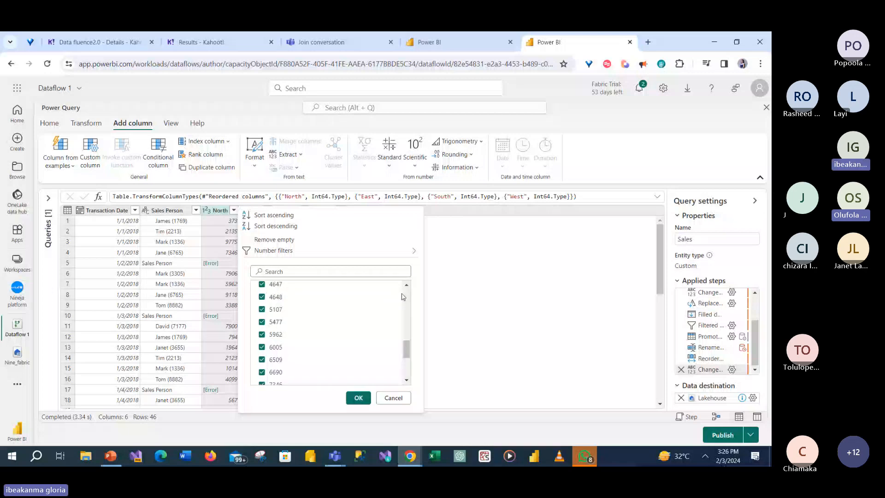
pyautogui.click(424, 338)
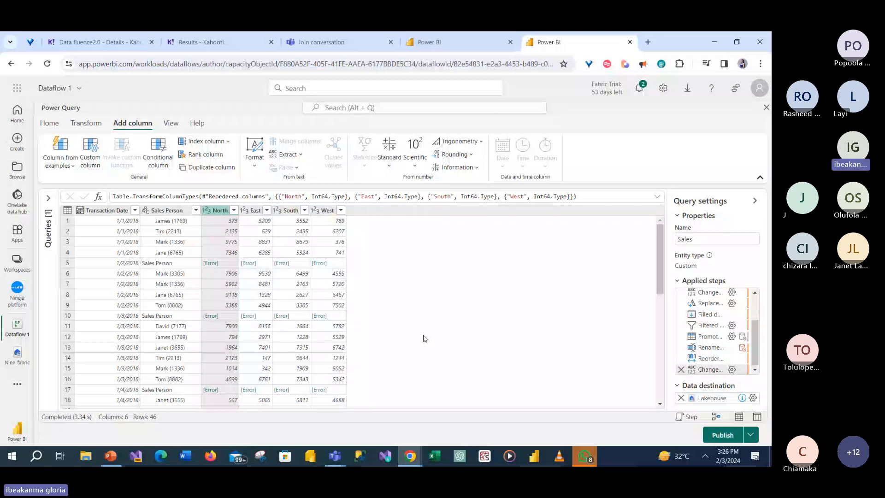
pyautogui.click(233, 210)
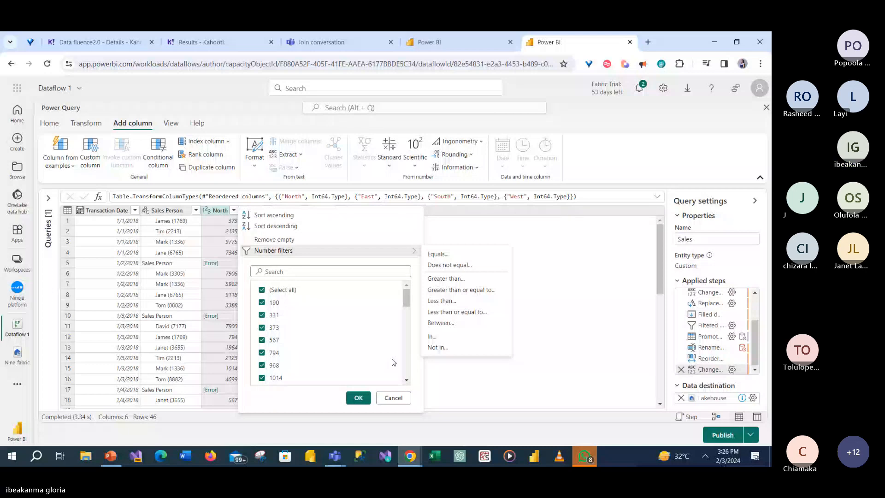
pyautogui.click(387, 81)
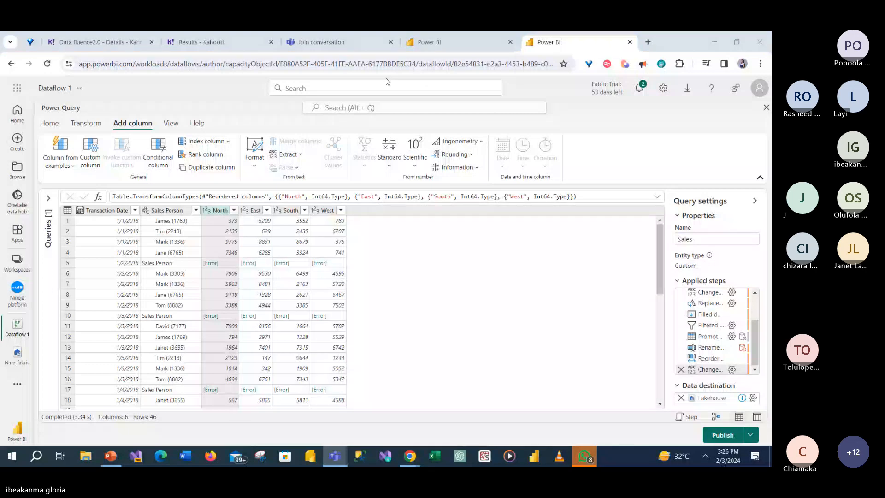
# Delete the last Changed column type step and exclude 'North' values from North, leaving 40 rows
pyautogui.click(681, 370)
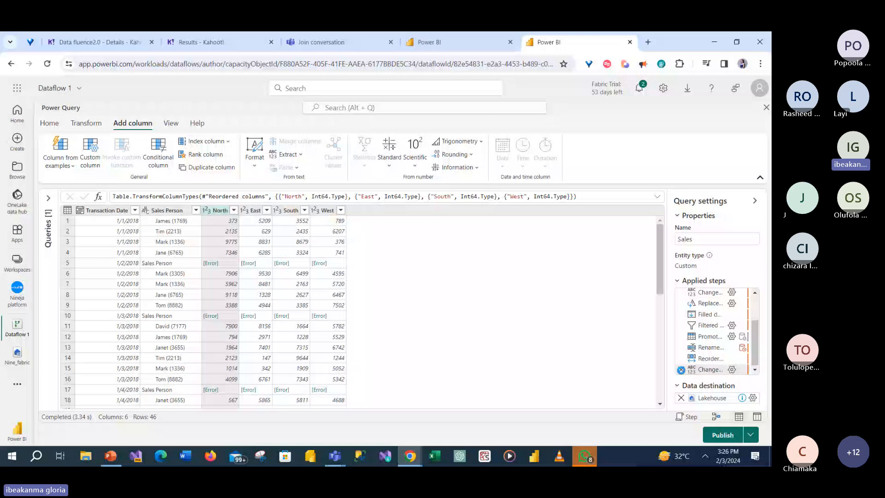
pyautogui.click(681, 369)
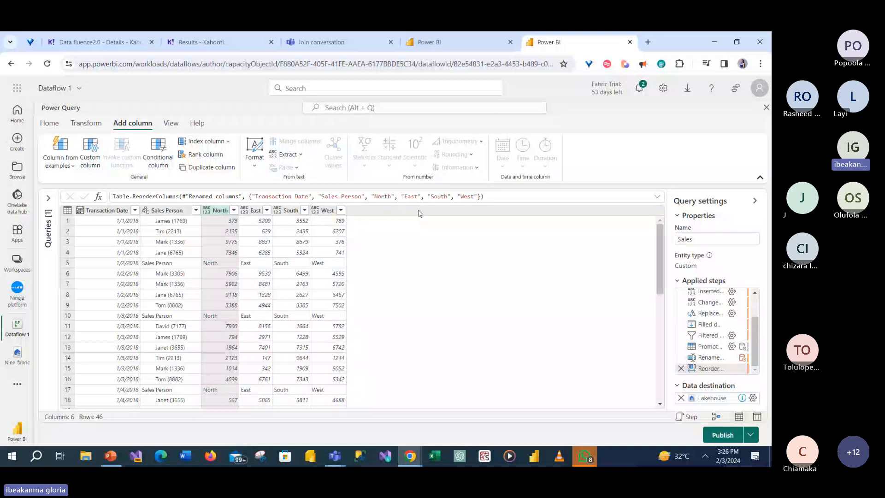
pyautogui.click(234, 211)
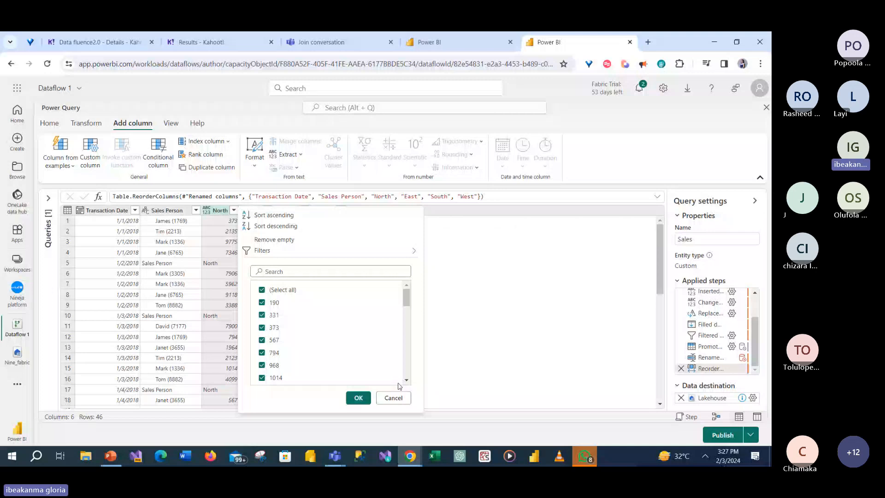
pyautogui.click(358, 398)
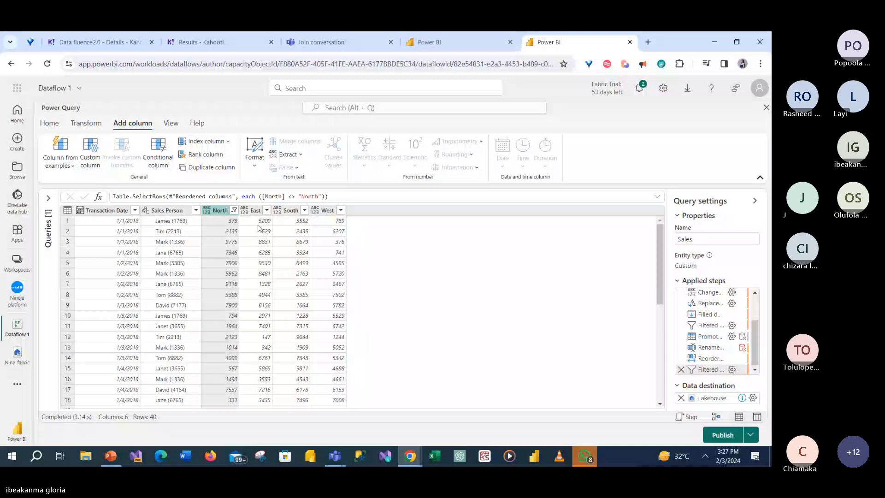
# Multi-select the North, East, South and West column headers
pyautogui.click(278, 211)
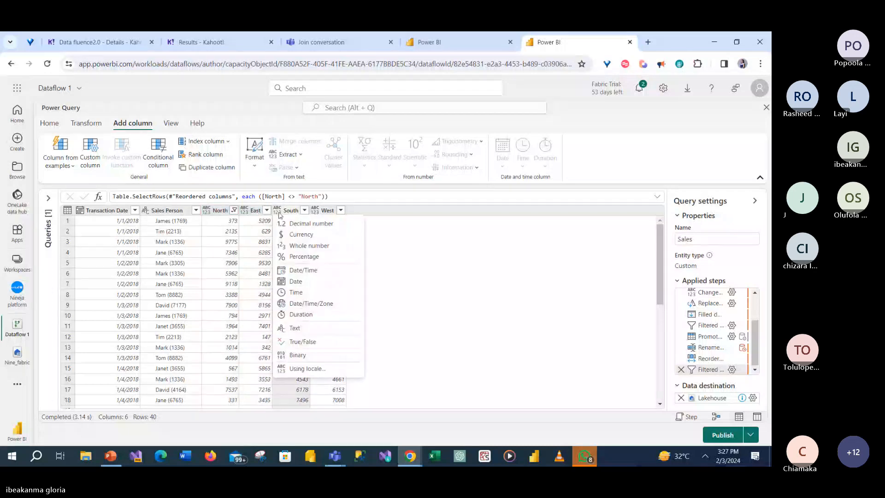
pyautogui.click(220, 211)
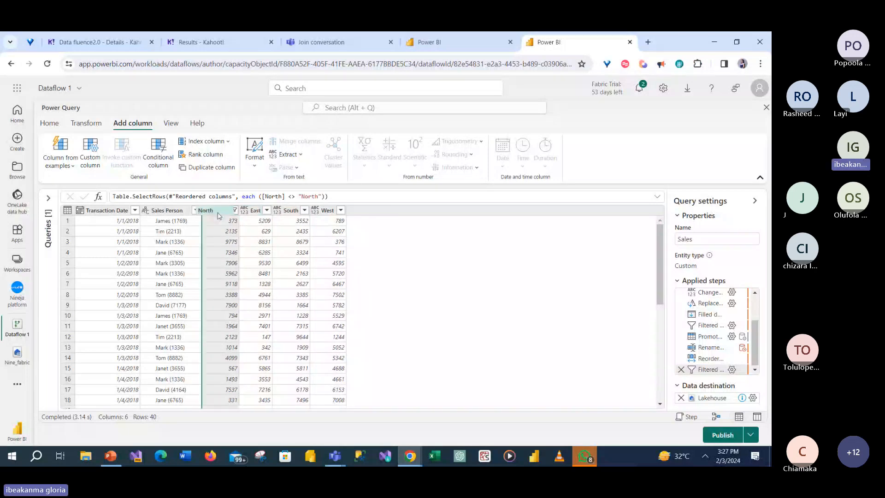
pyautogui.click(245, 211)
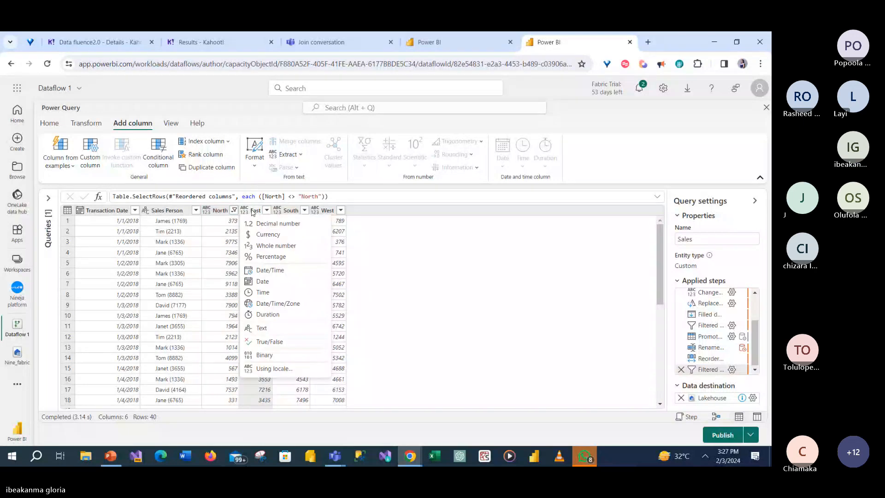
pyautogui.click(221, 212)
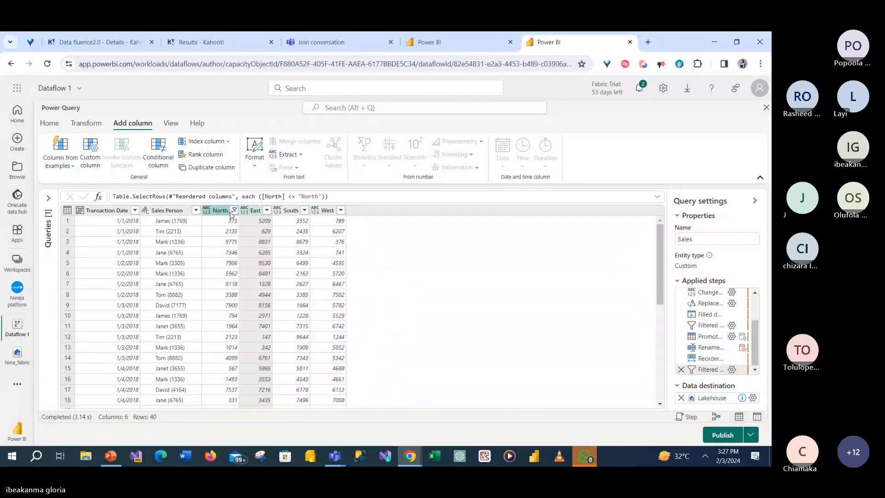
pyautogui.keyDown('ctrl'); pyautogui.click(255, 212); pyautogui.keyUp('ctrl')
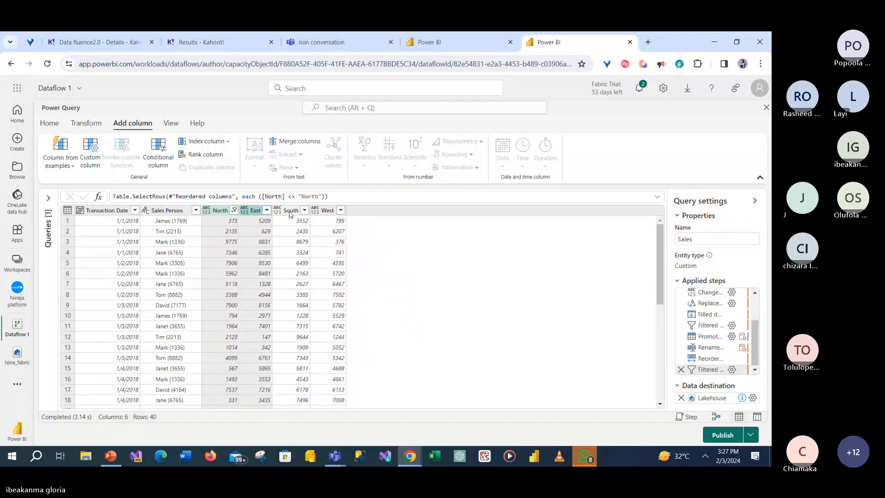
pyautogui.keyDown('ctrl'); pyautogui.click(291, 211); pyautogui.keyUp('ctrl')
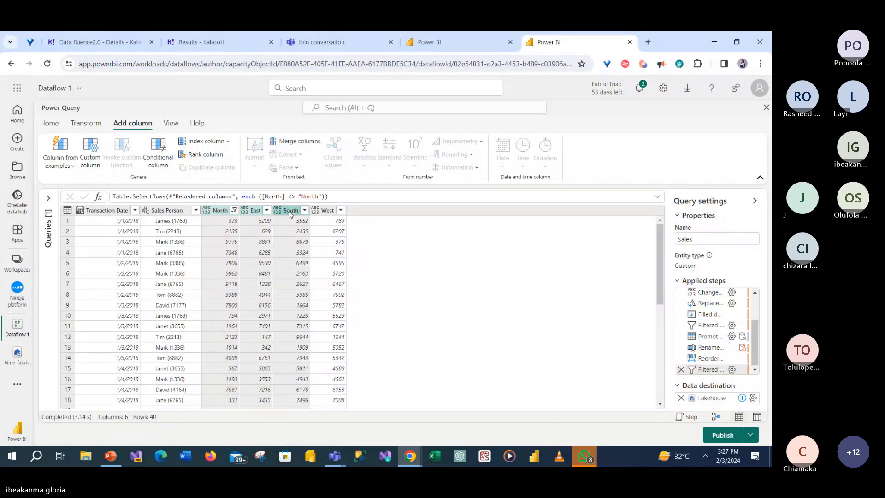
pyautogui.keyDown('ctrl'); pyautogui.click(324, 212); pyautogui.keyUp('ctrl')
# Unpivot the four region columns into Attribute and Value columns
pyautogui.rightClick(324, 213)
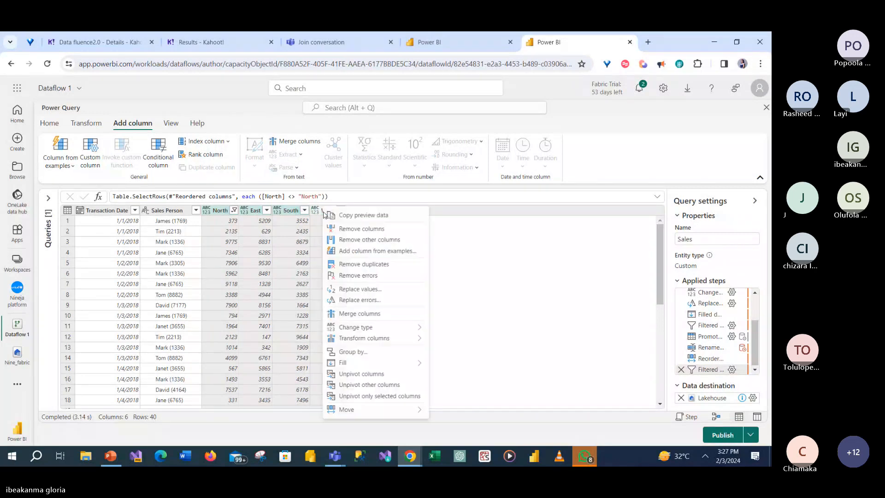
pyautogui.click(364, 374)
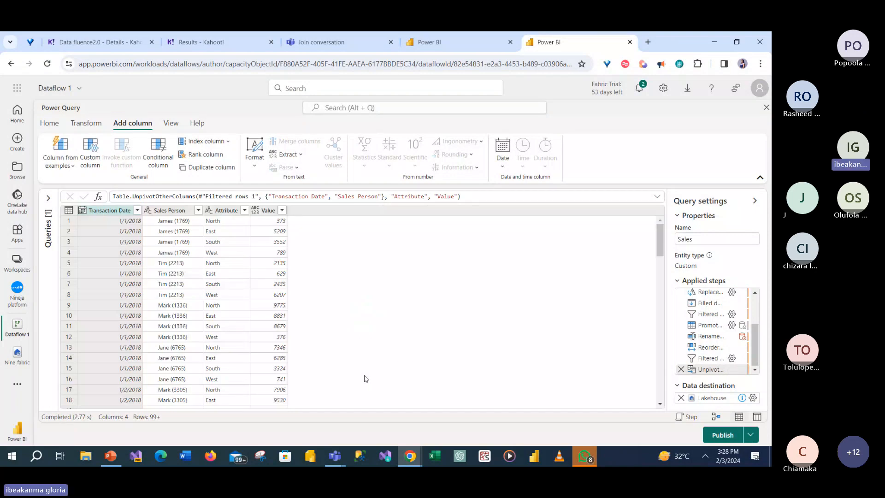
# Rename the Attribute column to Region and the Value column to 'Amoun'
pyautogui.rightClick(233, 212)
pyautogui.doubleClick(224, 210)
pyautogui.write('Region')
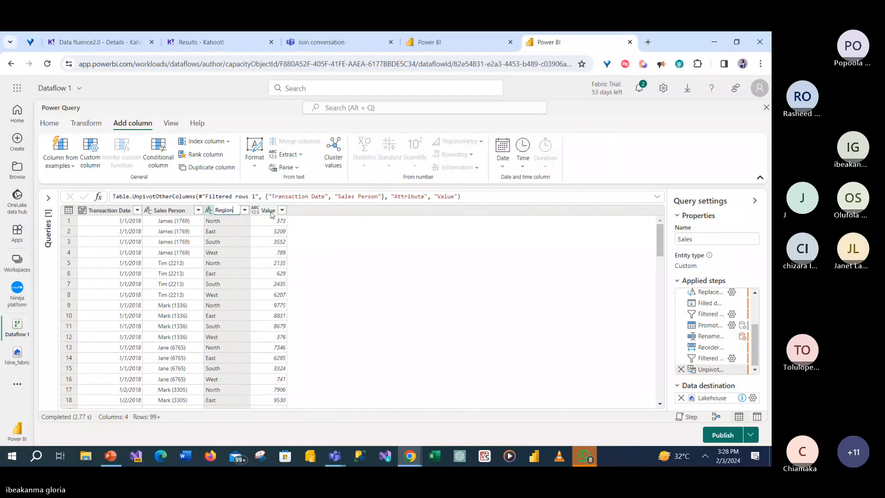
pyautogui.click(270, 211)
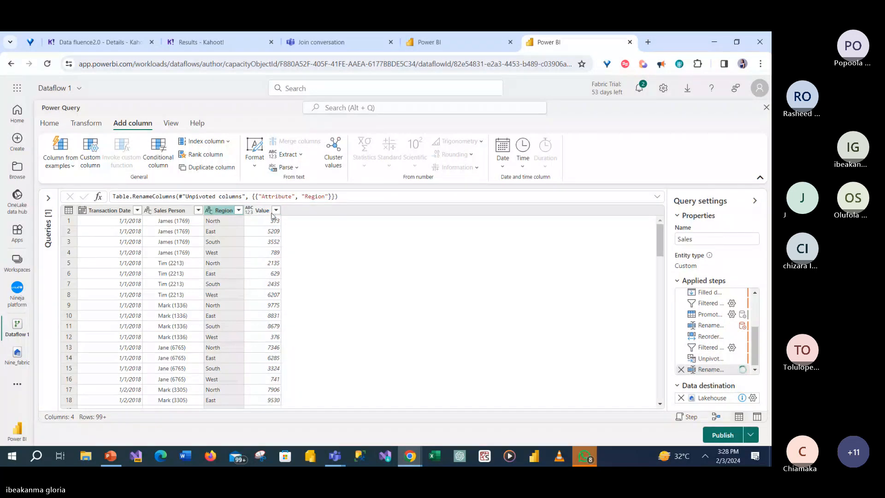
pyautogui.click(267, 213)
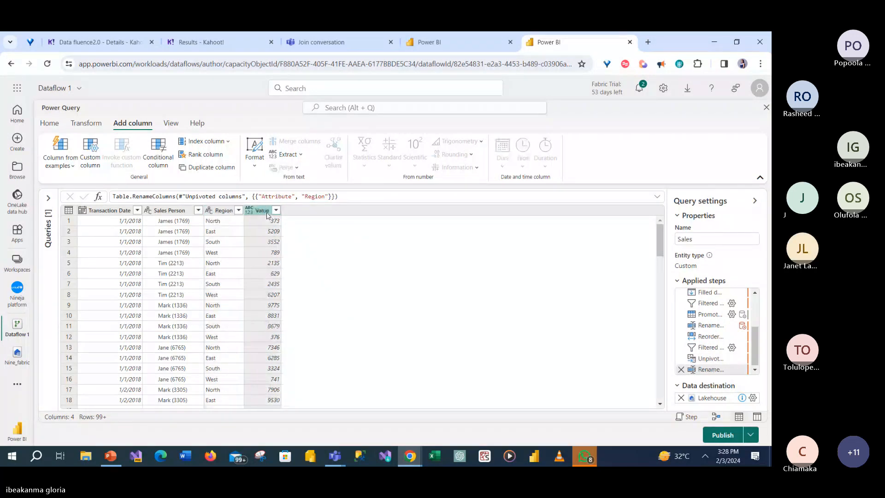
pyautogui.doubleClick(267, 213)
pyautogui.write('Amoun')
pyautogui.click(292, 218)
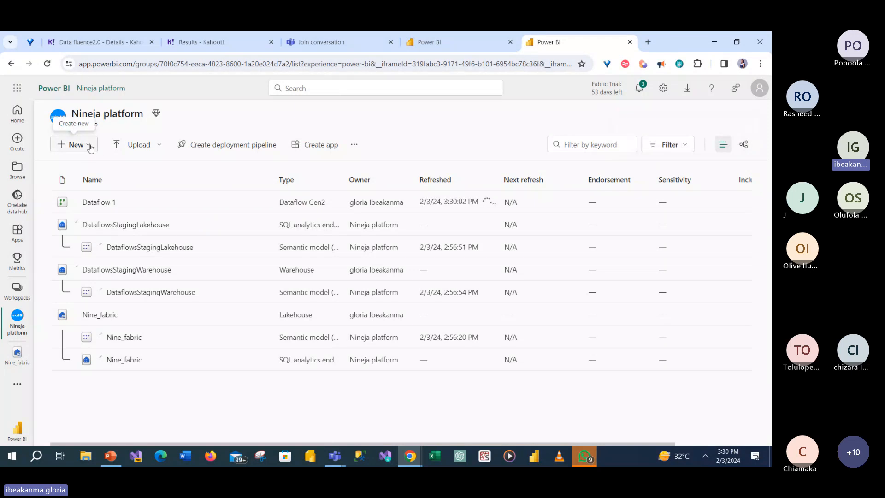
# From the workspace's + New menu, show all creatable item types via More options
pyautogui.click(74, 145)
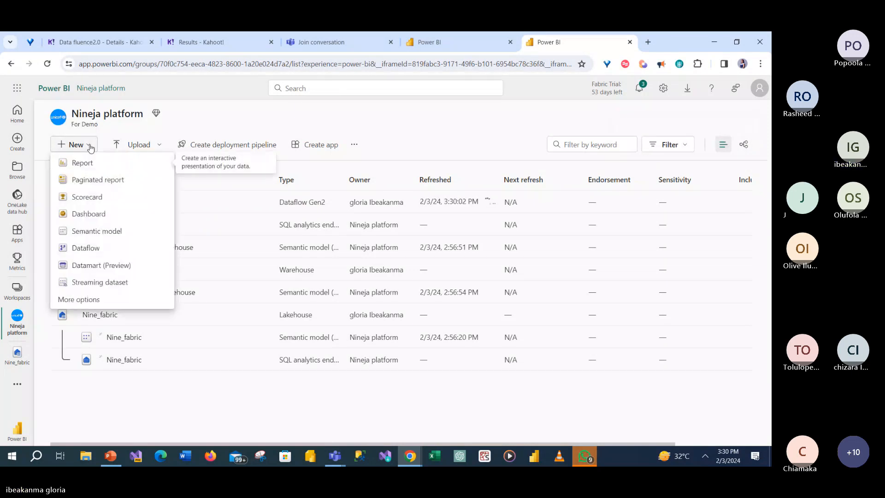
pyautogui.click(79, 300)
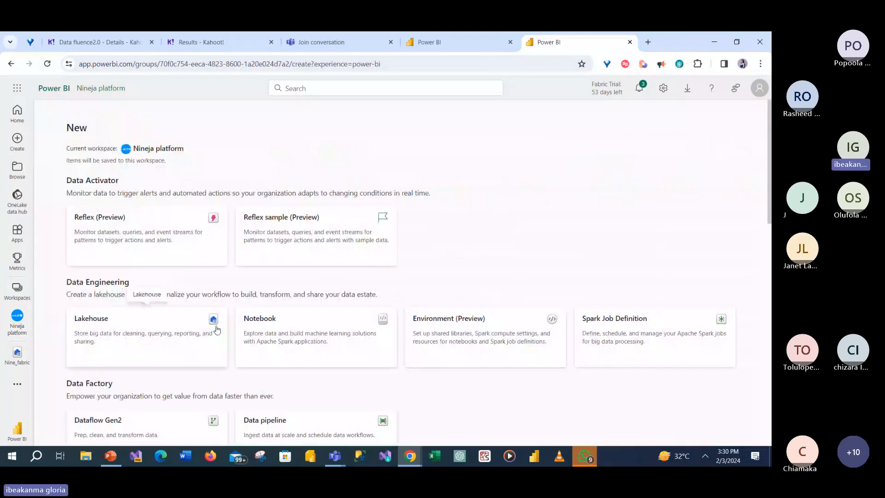
# Choose the Data pipeline card under Data Factory to start a new pipeline
pyautogui.click(275, 429)
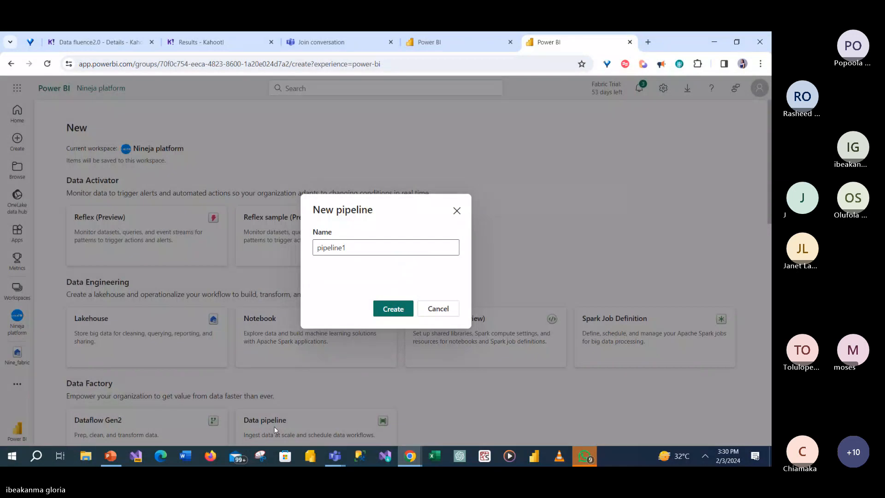
# Name the new pipeline 9japipeline1 and create it
pyautogui.click(318, 247)
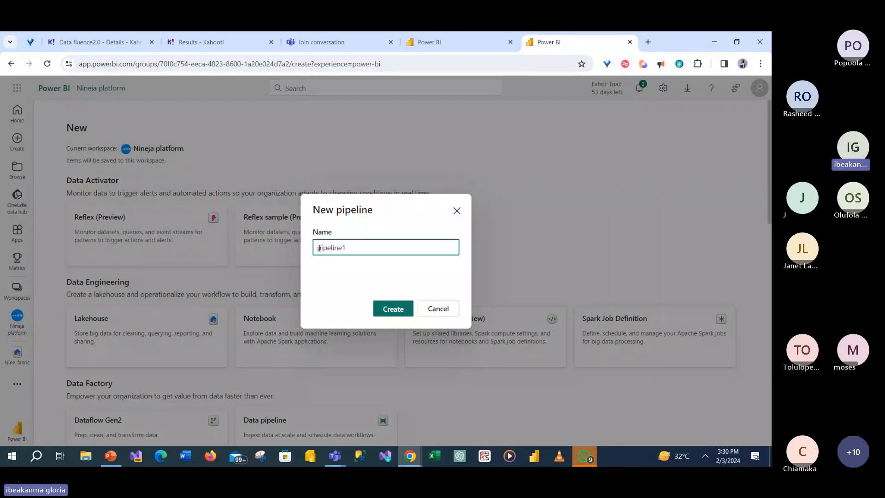
pyautogui.write('s')
pyautogui.press('BackSpace')
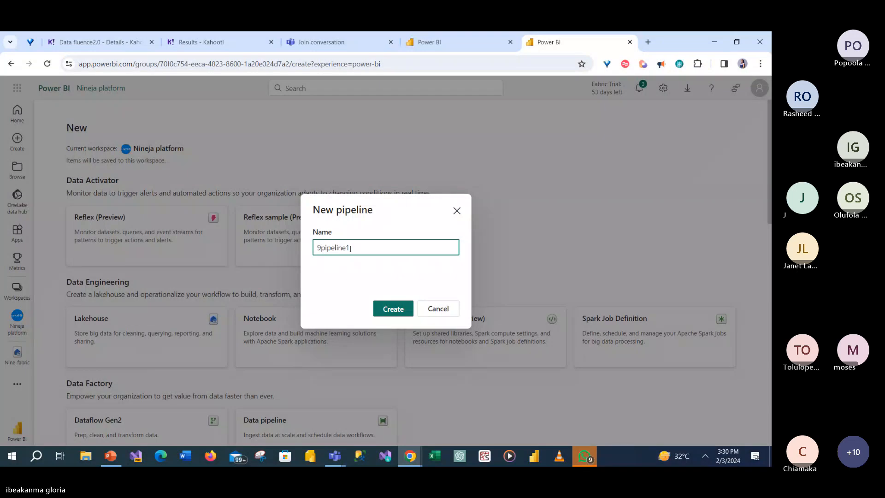
pyautogui.write('ja')
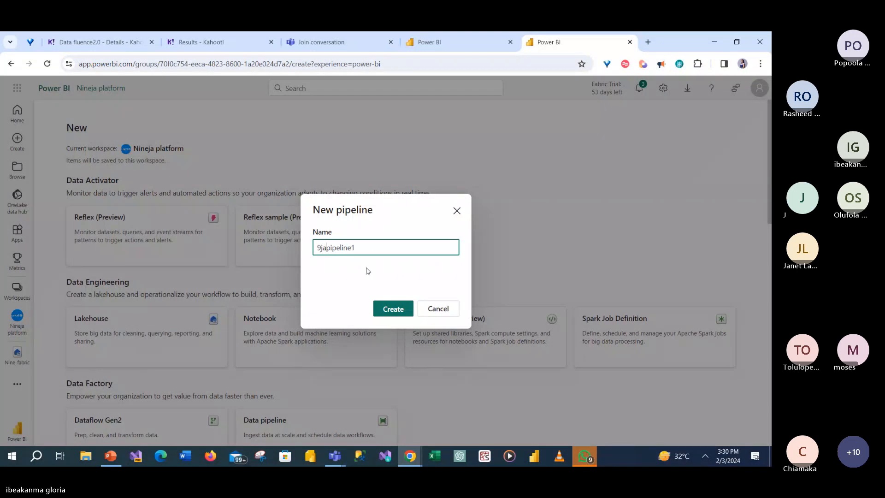
pyautogui.click(376, 310)
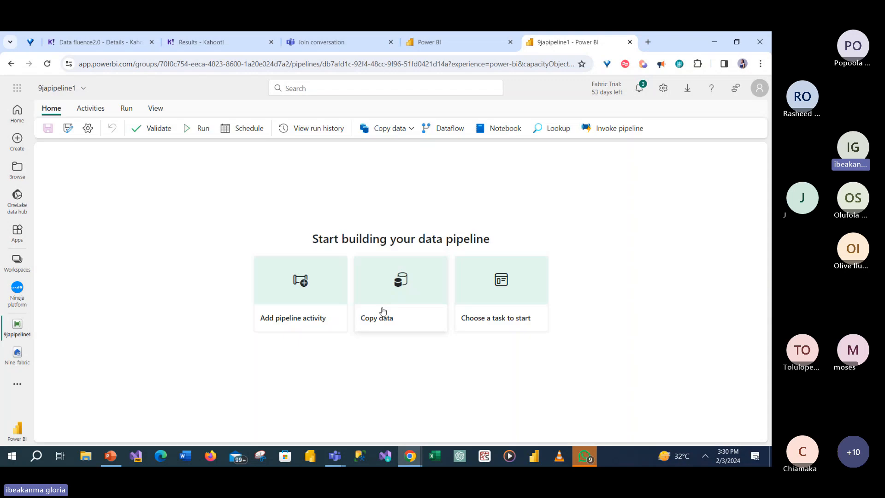
# Add a Dataflow activity, Dataflow1, to the pipeline canvas from the Activities list
pyautogui.click(92, 111)
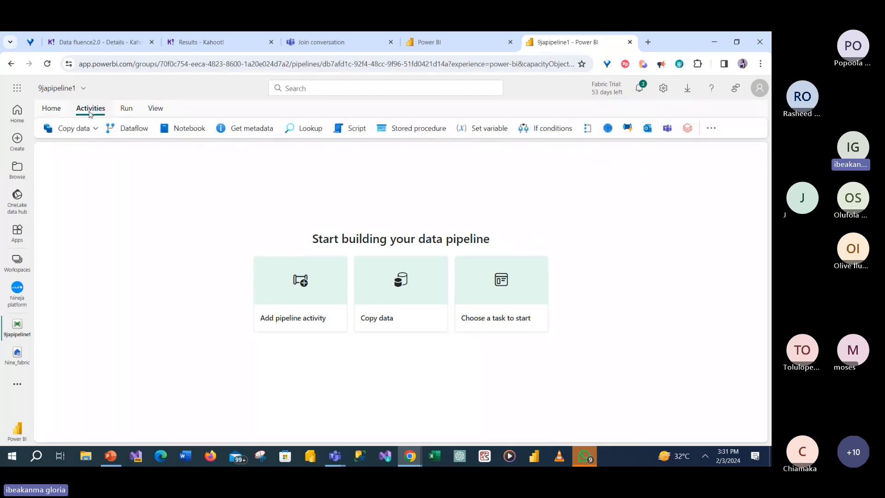
pyautogui.click(128, 131)
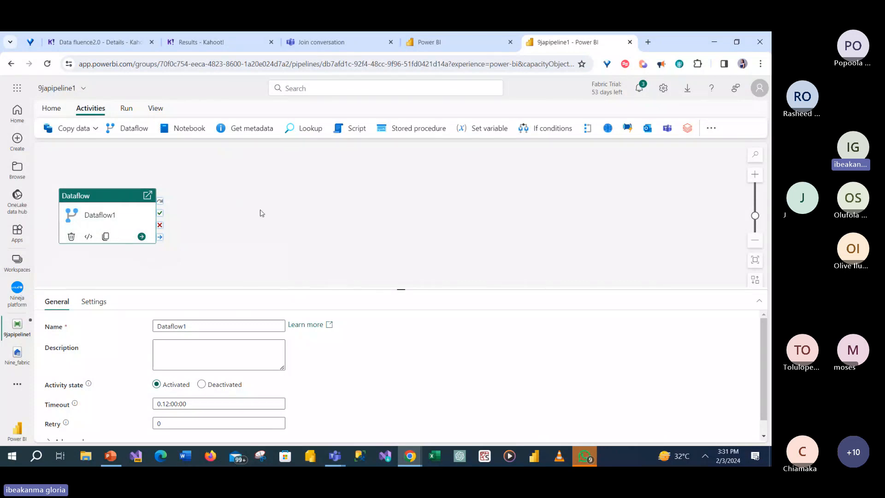
# Add an Office 365 Outlook activity and link it from Dataflow1's On fail output
pyautogui.click(648, 129)
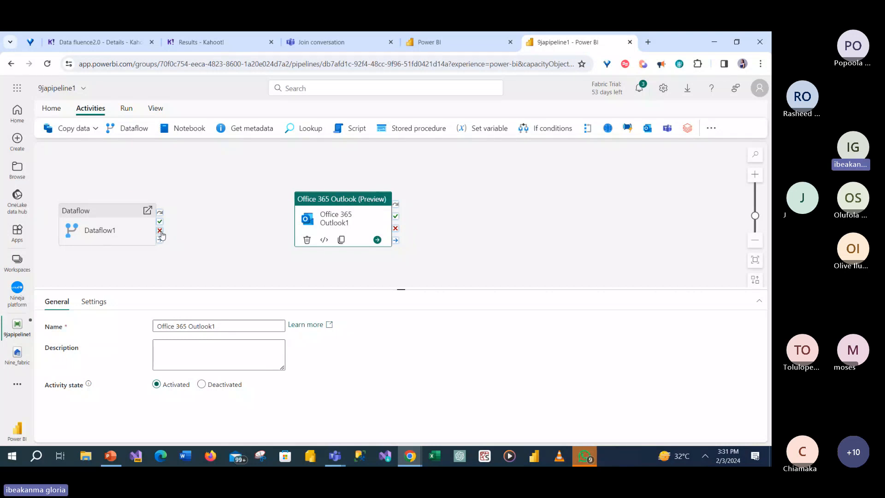
pyautogui.click(162, 235)
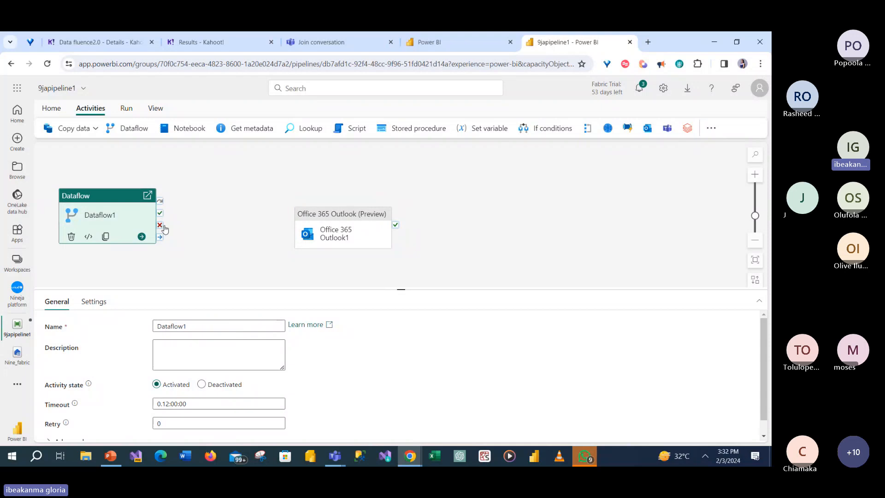
pyautogui.moveTo(159, 225); pyautogui.dragTo(323, 233)
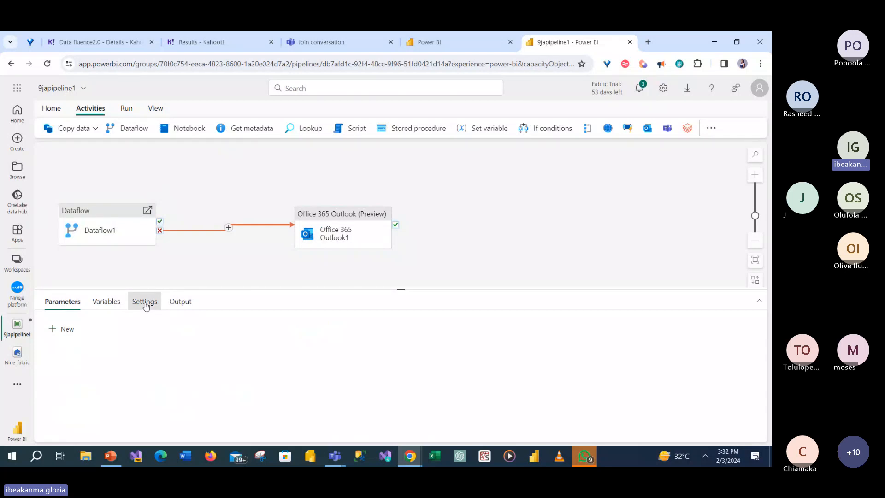
# Look over the pipeline's concurrency, variables and parameters, then reselect Dataflow1
pyautogui.click(146, 304)
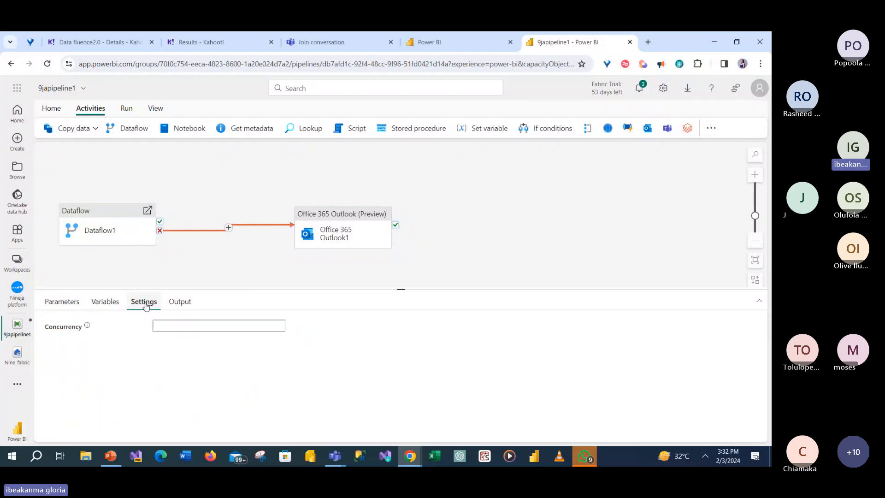
pyautogui.click(102, 306)
pyautogui.click(64, 307)
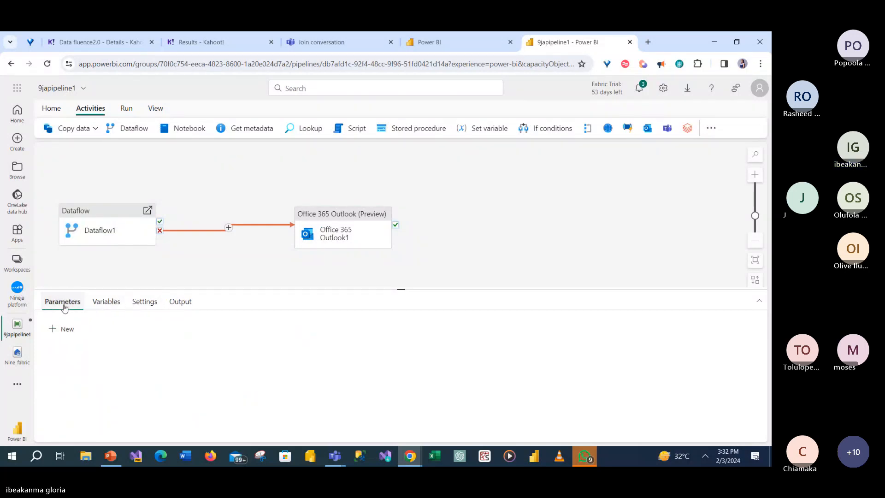
pyautogui.click(159, 234)
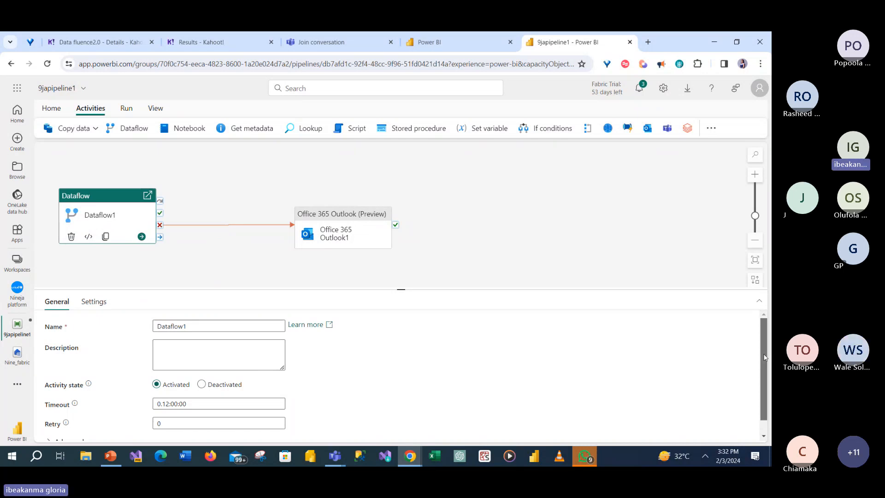
# Set Dataflow1 to run Dataflow 1 from the Nineja platform workspace
pyautogui.scroll(-1, 763, 378)
pyautogui.scroll(1, 764, 396)
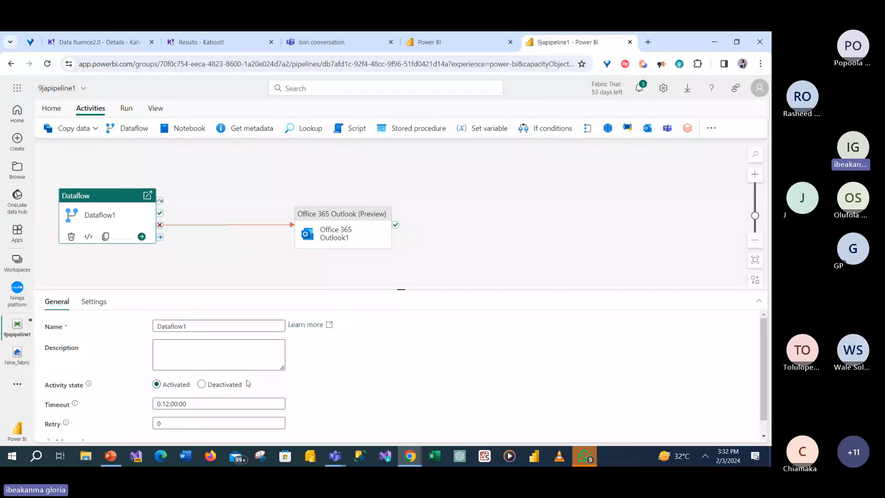
pyautogui.click(94, 302)
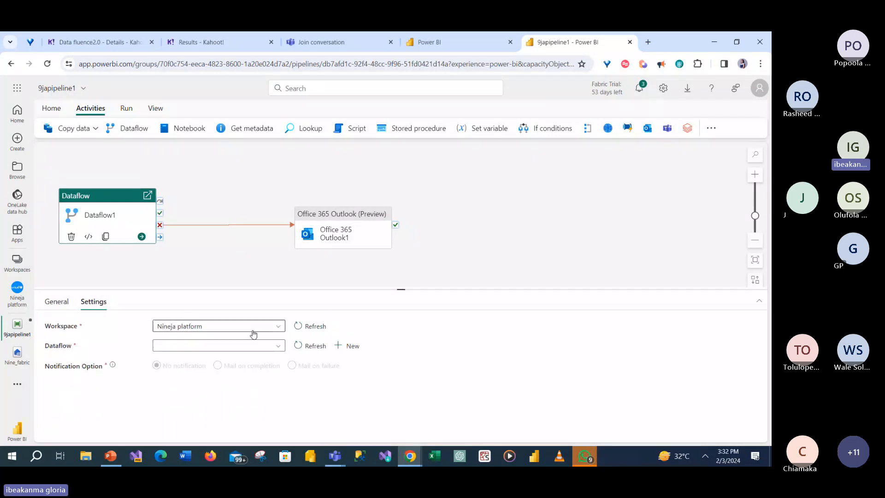
pyautogui.click(278, 347)
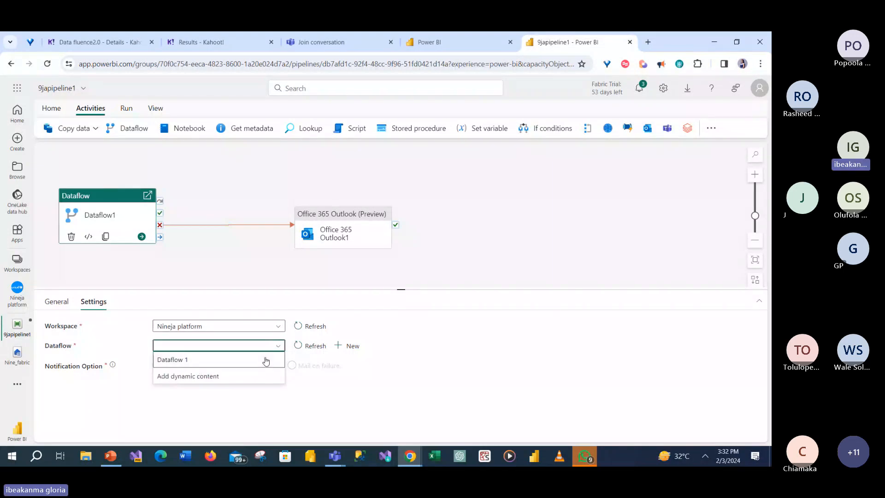
pyautogui.click(266, 360)
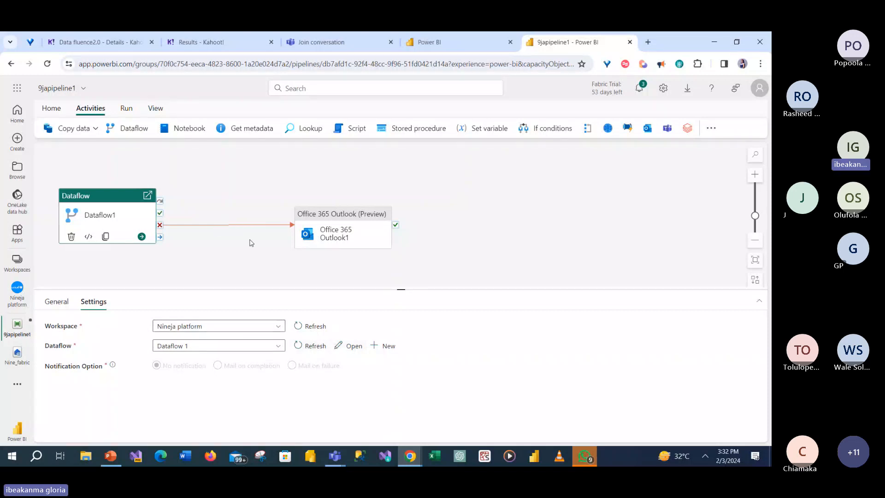
# Check the link's activity picker without adding anything, then revisit Dataflow1's General and Settings
pyautogui.click(229, 226)
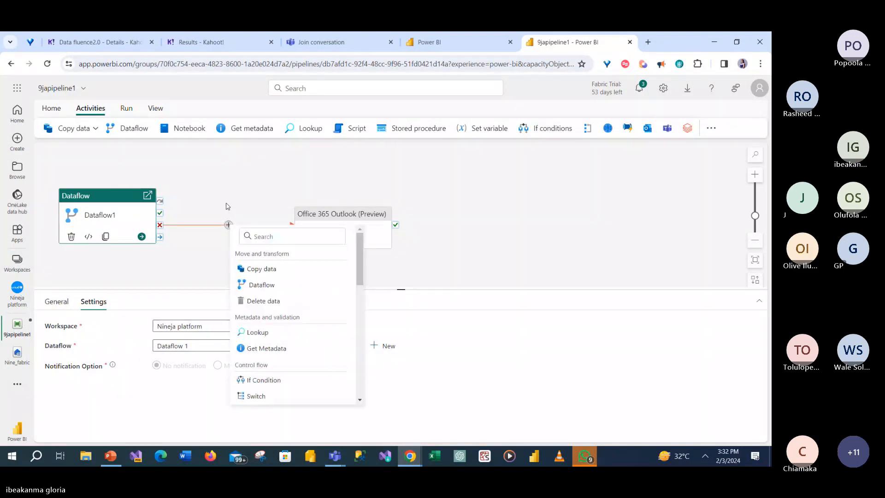
pyautogui.click(227, 206)
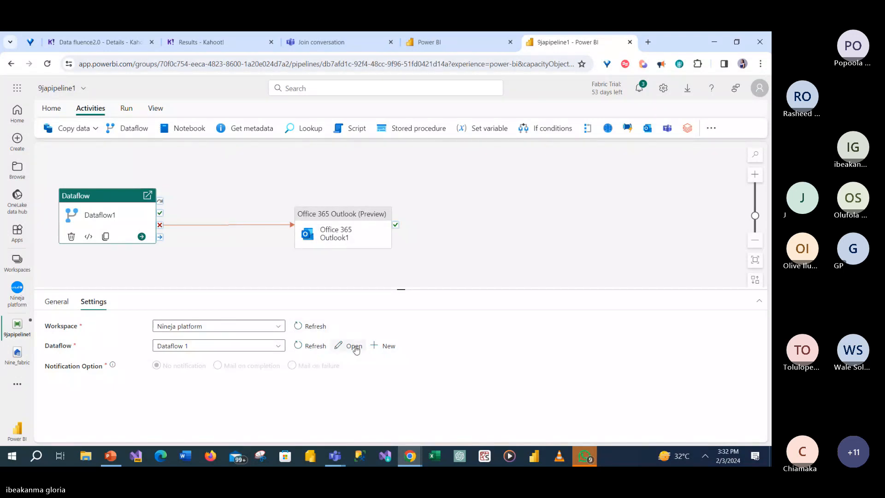
pyautogui.click(66, 307)
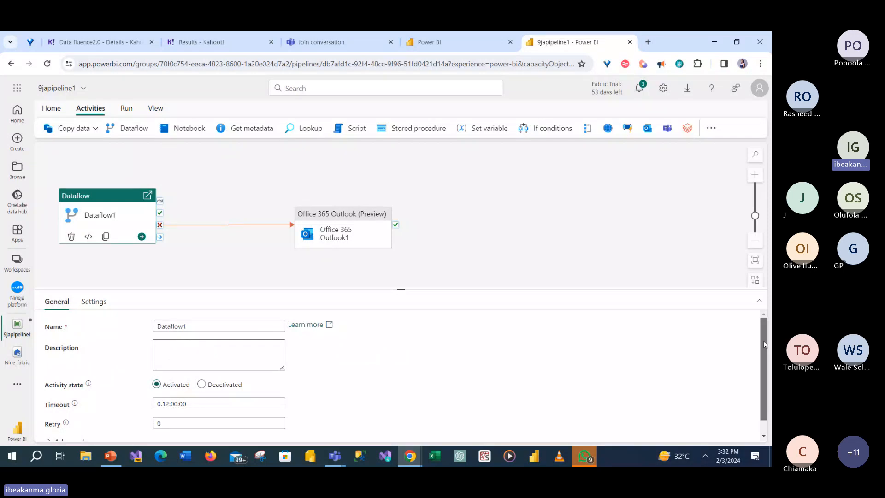
pyautogui.scroll(-1, 764, 344)
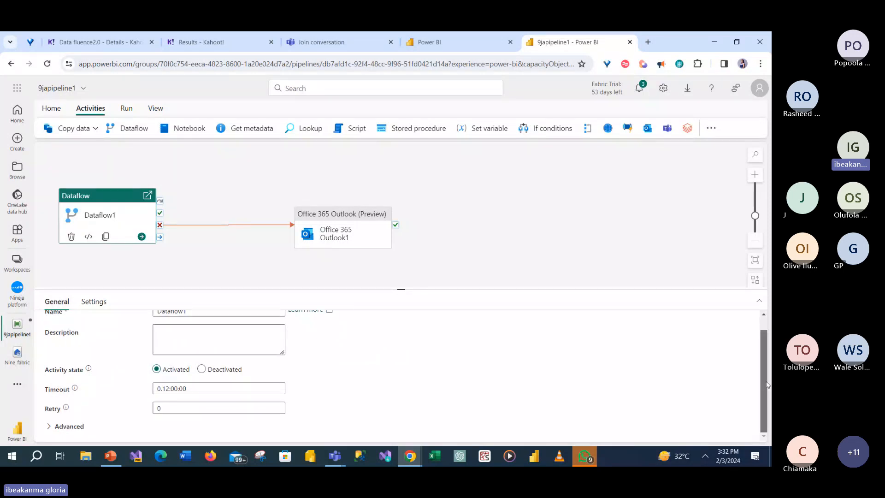
pyautogui.click(102, 304)
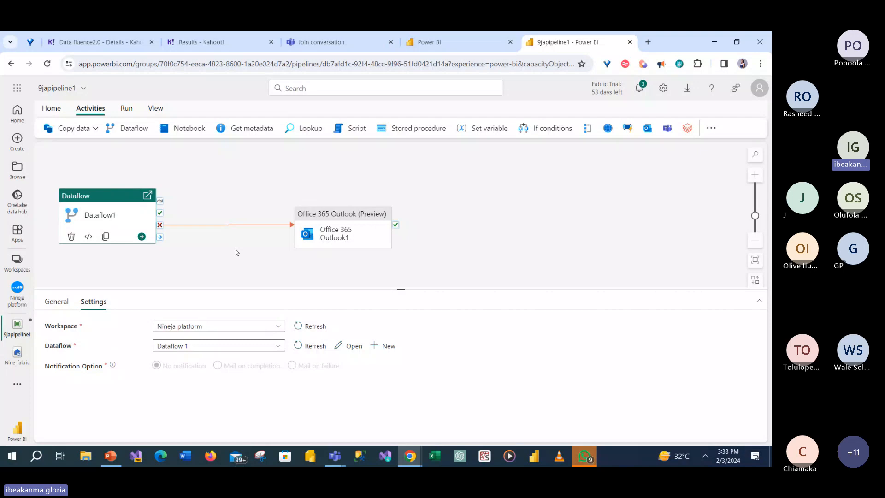
# Clone Office 365 Outlook1, then delete the Office 365 Outlook1_copy1 duplicate
pyautogui.click(336, 243)
pyautogui.click(342, 240)
pyautogui.click(174, 348)
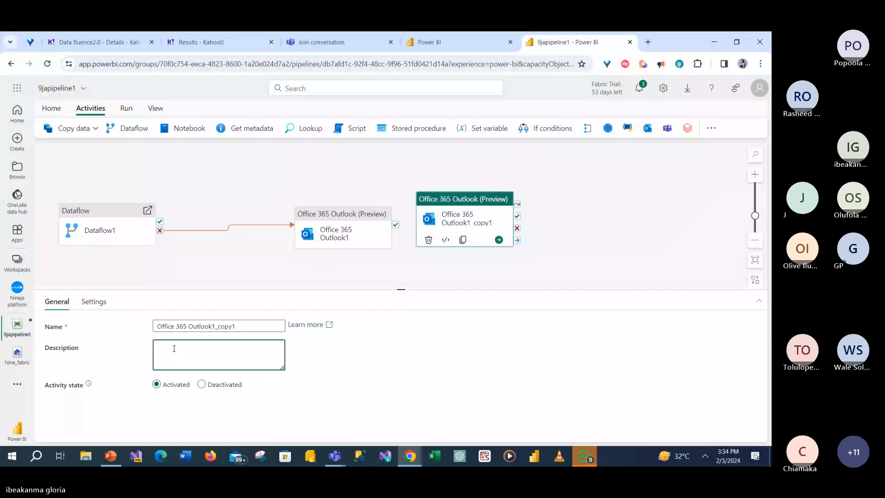
pyautogui.click(428, 240)
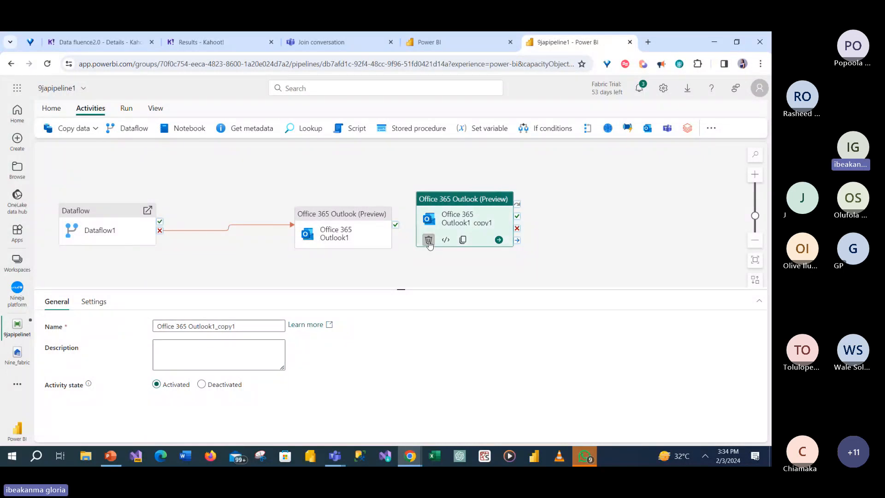
pyautogui.click(428, 240)
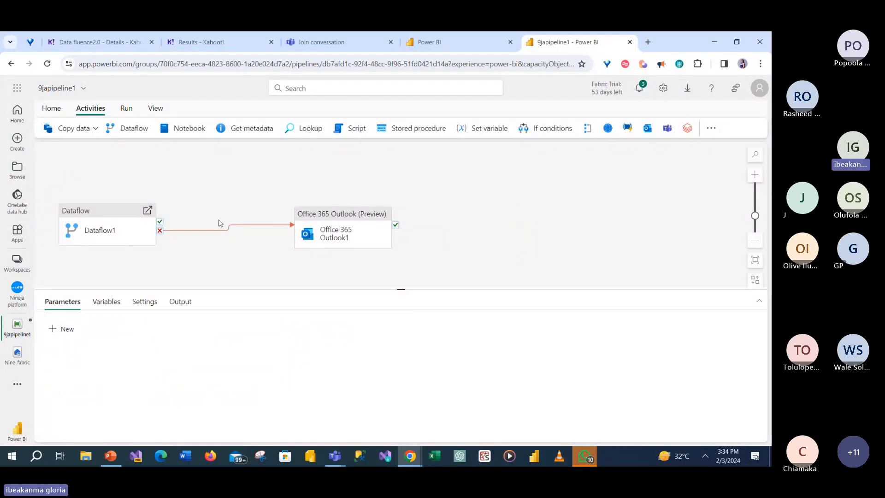
# Check the pipeline's Variables, then leave its Settings showing an empty Concurrency field
pyautogui.click(138, 309)
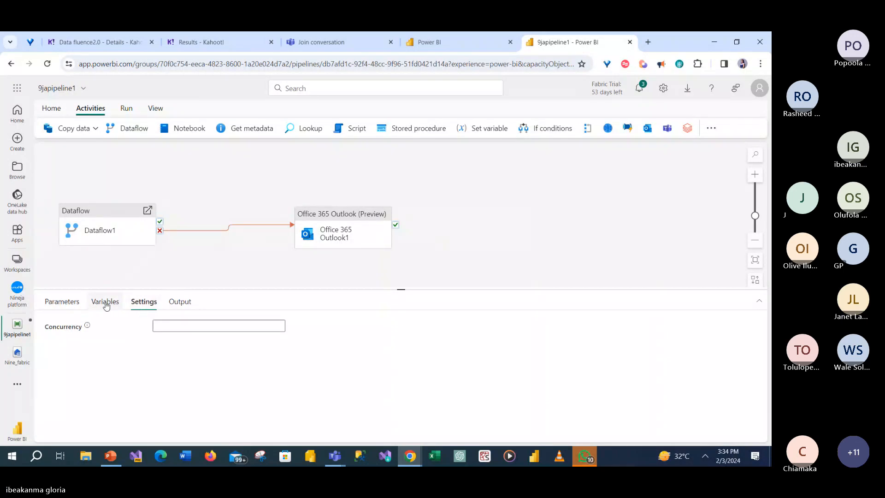
pyautogui.click(105, 302)
pyautogui.click(144, 301)
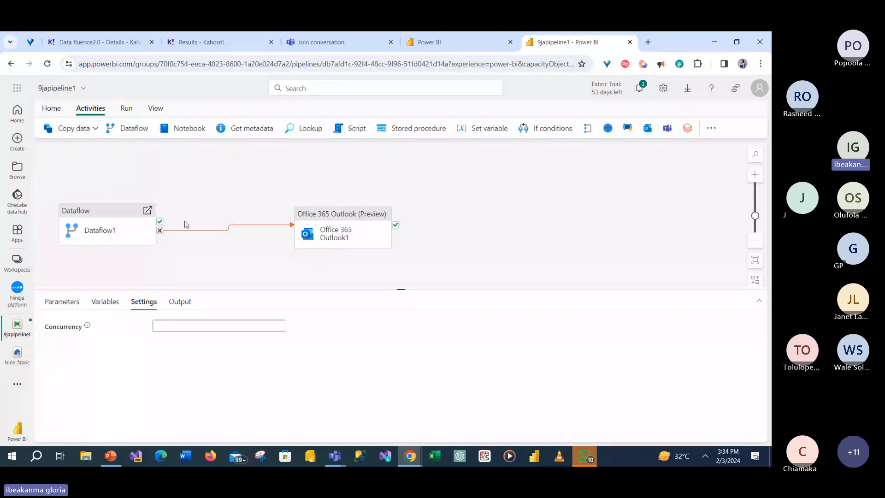
pyautogui.moveTo(137, 239)
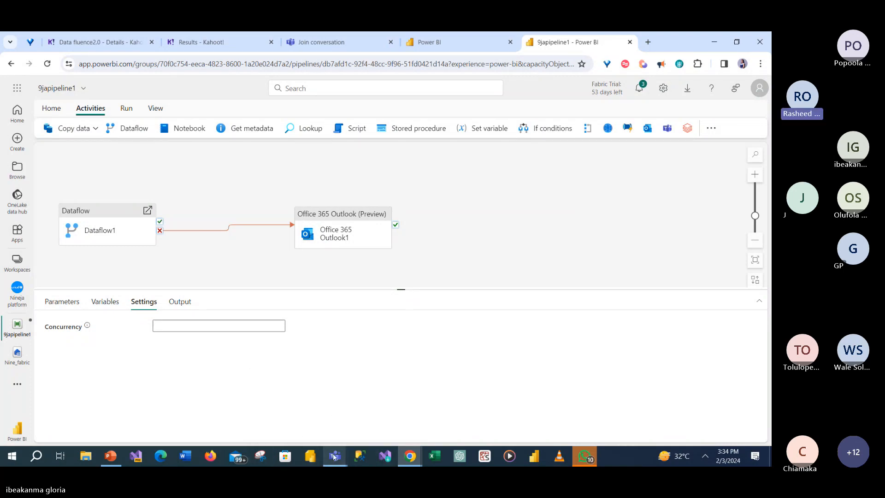
pyautogui.moveTo(335, 457)
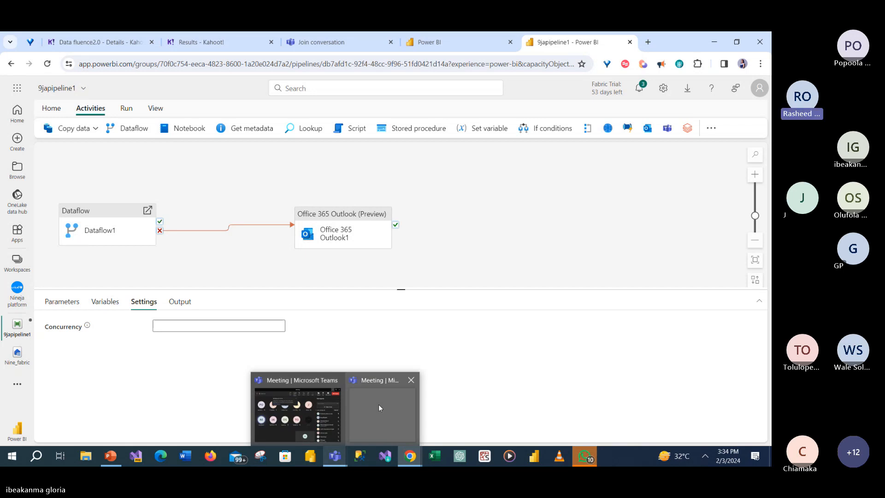
pyautogui.moveTo(378, 405)
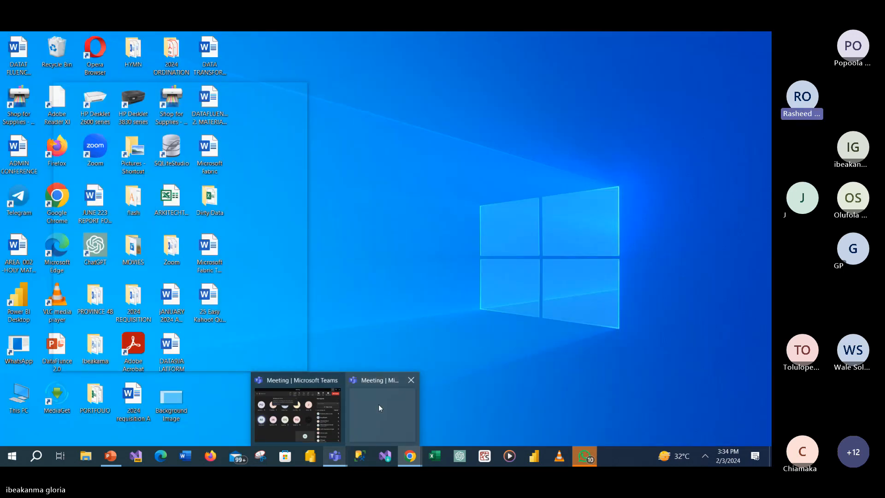
pyautogui.click(378, 404)
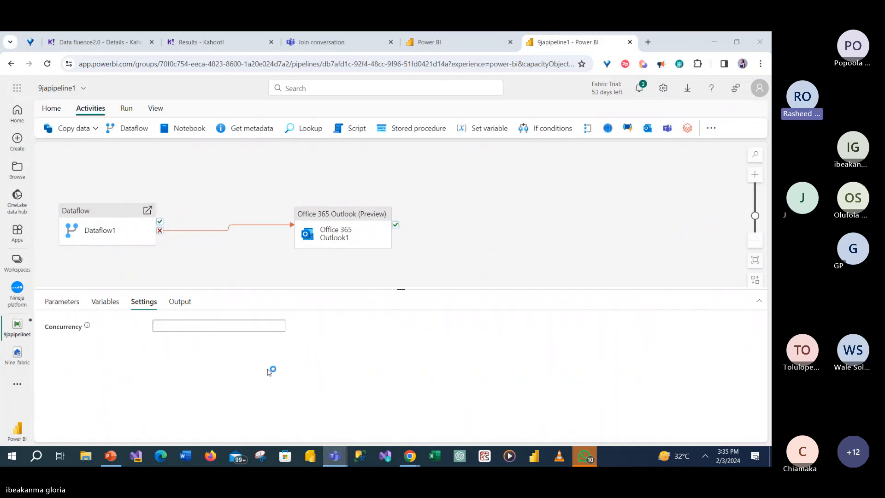
# Review the pipeline's Parameters, Variables, Settings and Output, then switch to the PowerPoint Thanks! slide
pyautogui.click(106, 302)
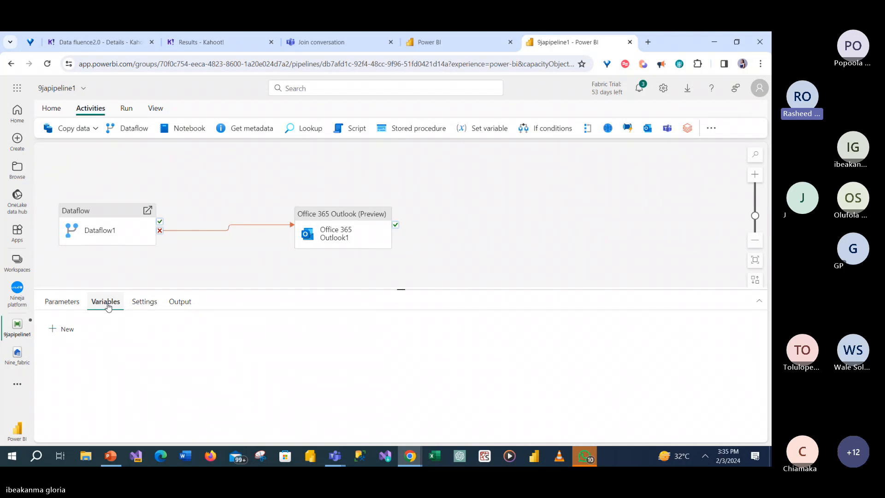
pyautogui.click(69, 304)
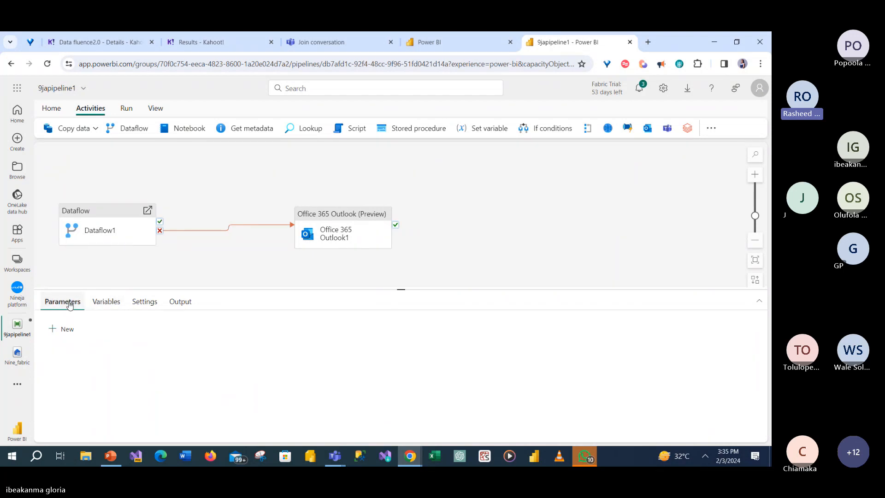
pyautogui.click(106, 309)
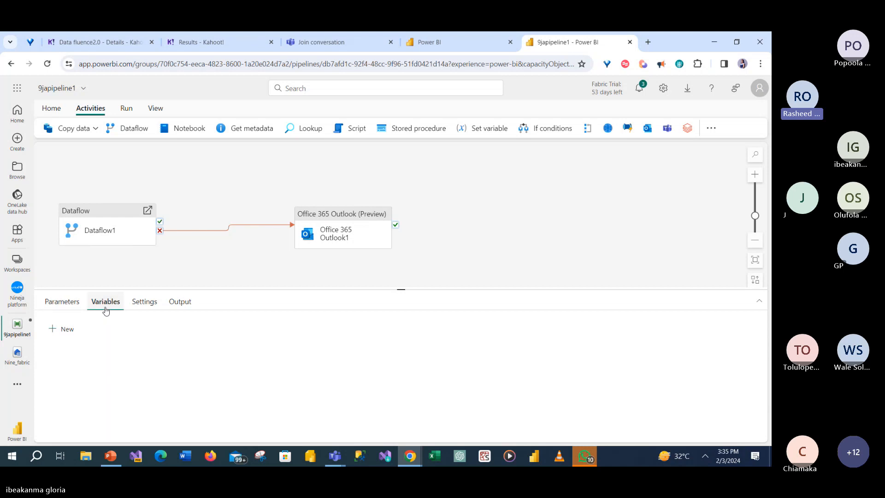
pyautogui.click(156, 306)
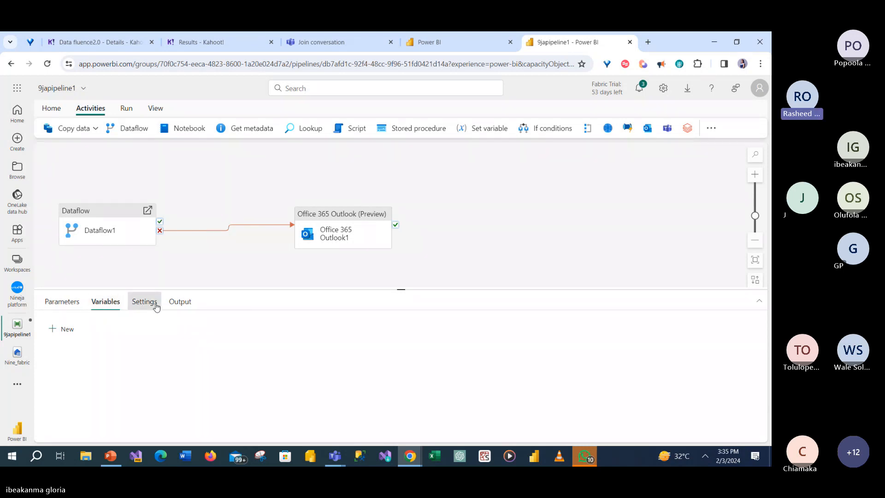
pyautogui.click(180, 304)
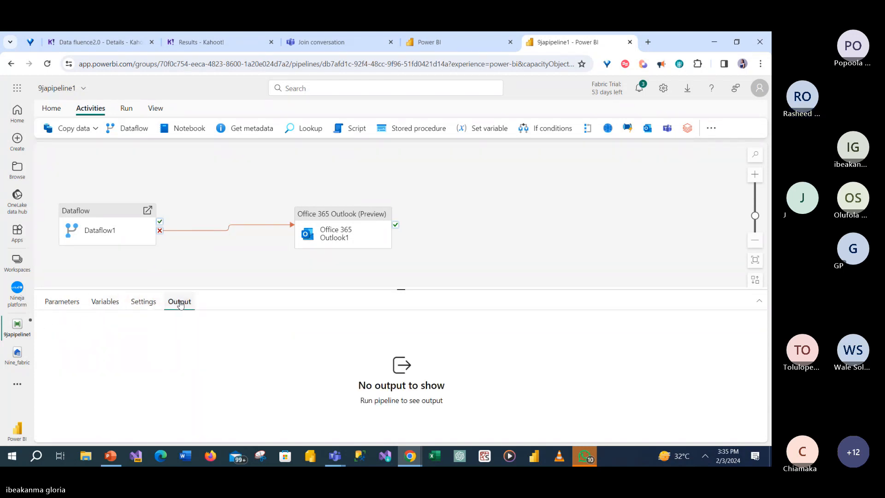
pyautogui.click(135, 304)
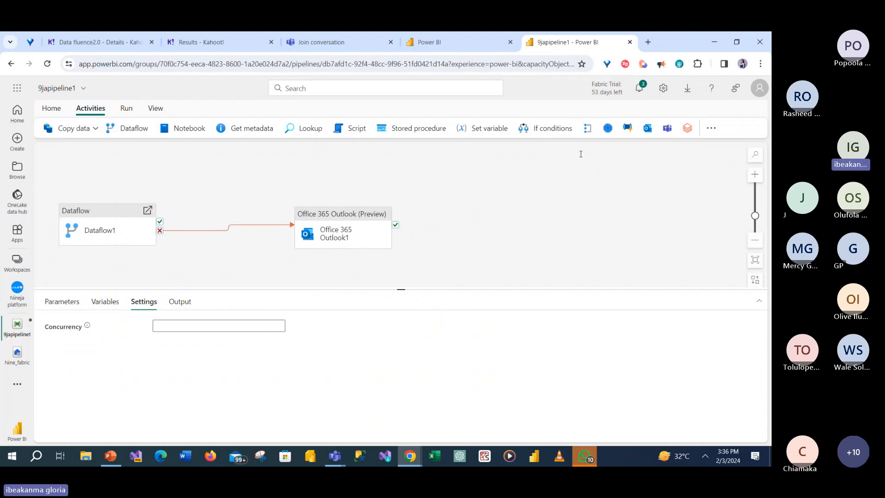
pyautogui.click(113, 458)
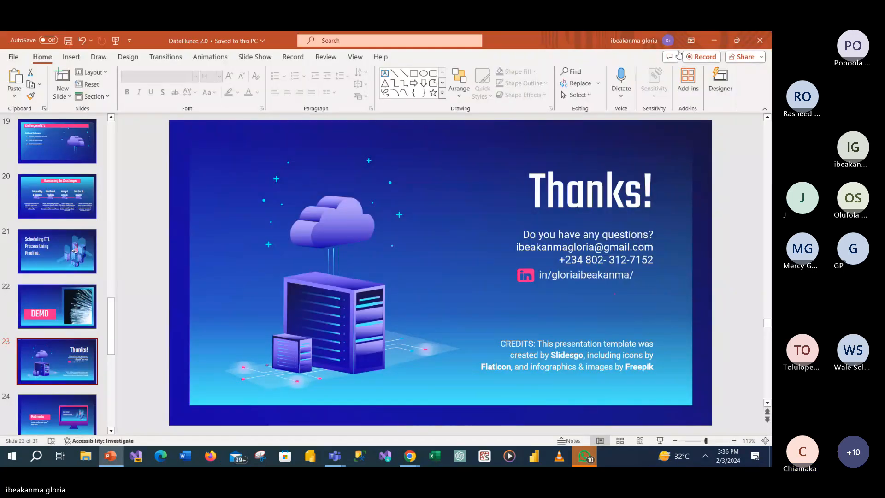